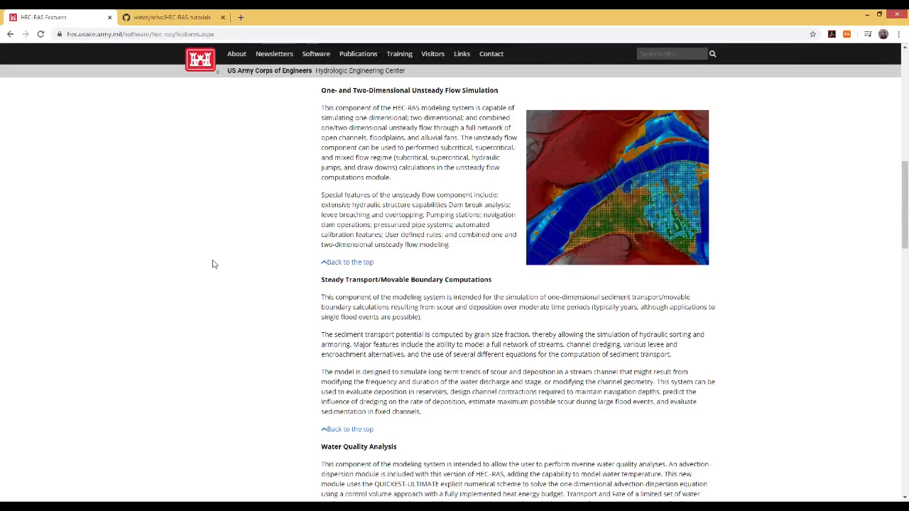
Step: Switch to the HEC-RAS-tutorials repository on GitHub and download hec-ras_2Da.zip from its HEC-RAS 2D model folder
{"action": "left_click", "coordinate": [157, 19]}
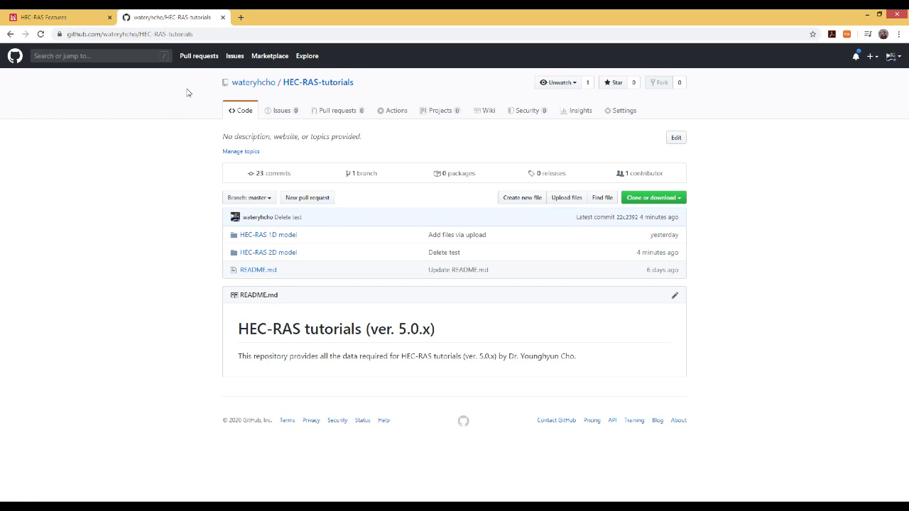
{"action": "mouse_move", "coordinate": [248, 89]}
{"action": "left_click", "coordinate": [262, 254]}
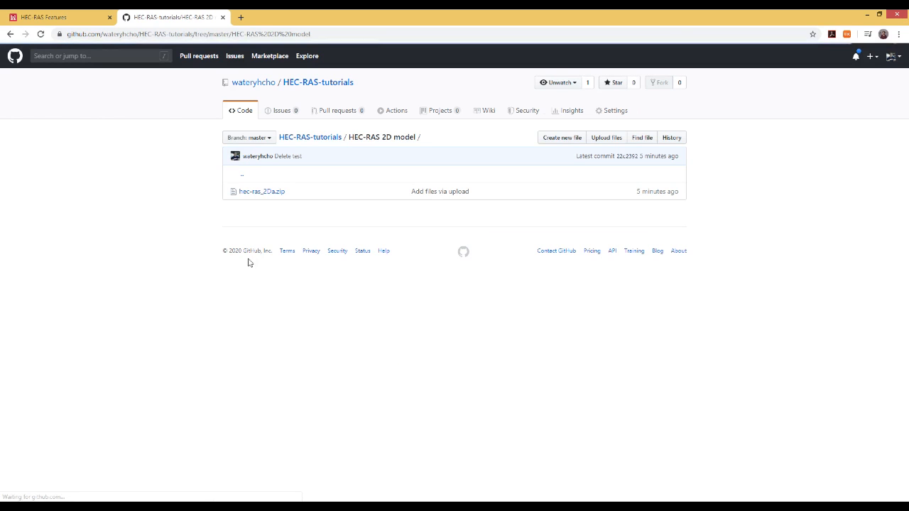
{"action": "left_click", "coordinate": [266, 197]}
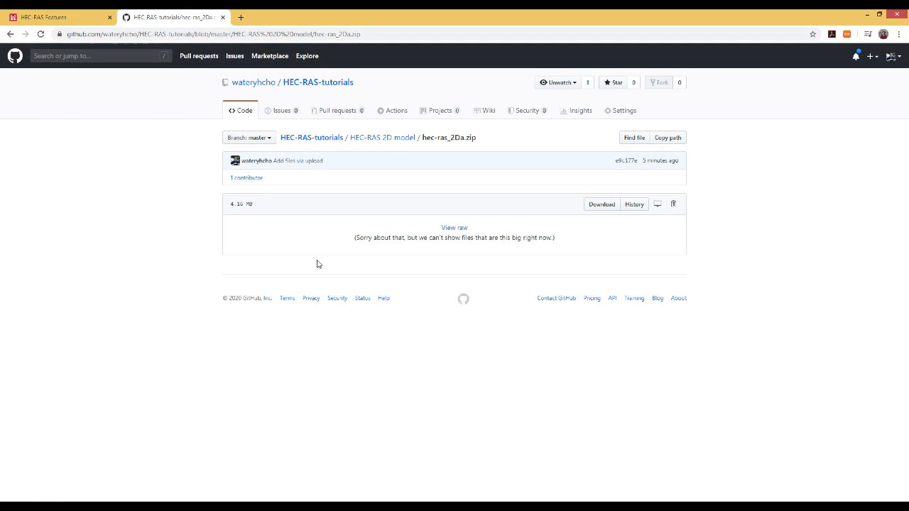
{"action": "left_click", "coordinate": [595, 206]}
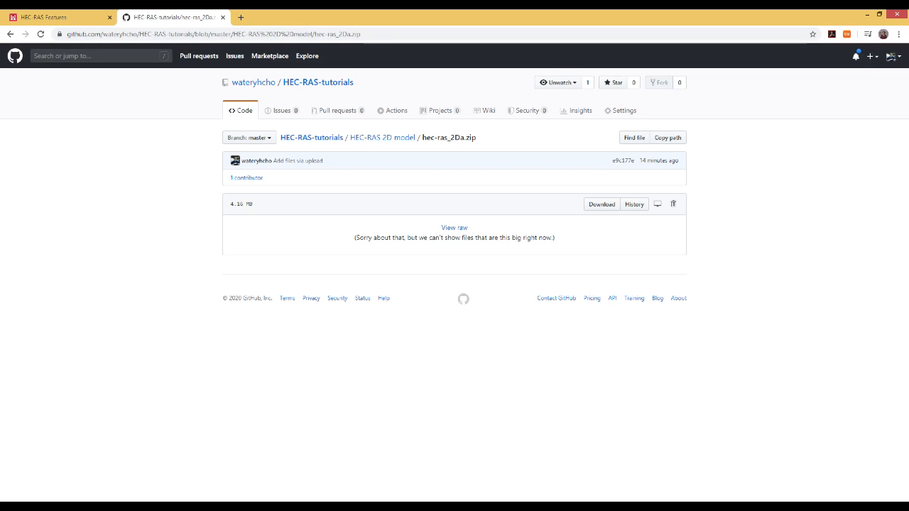
Step: Switch to the C:\Temp\HEC-RAS_2D folder in File Explorer and look over the zip archive and its extracted folders
{"action": "left_click", "coordinate": [866, 14]}
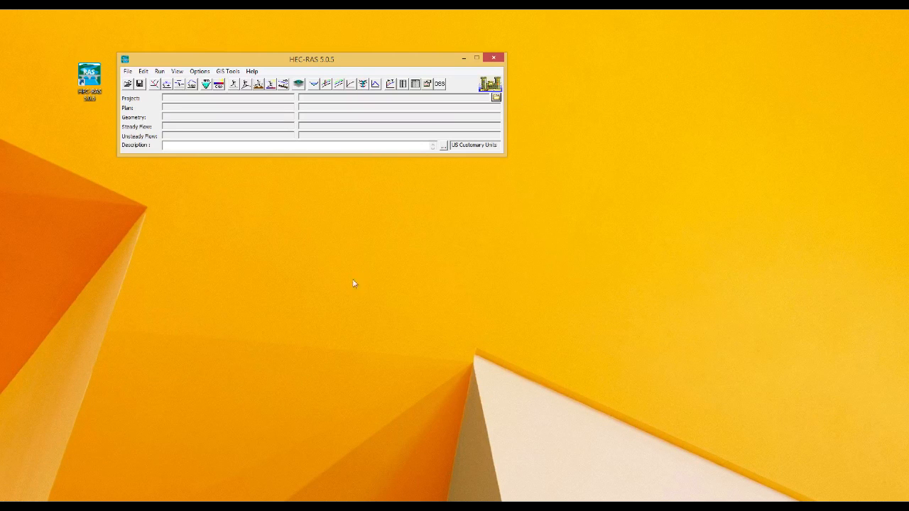
{"action": "left_click", "coordinate": [120, 501]}
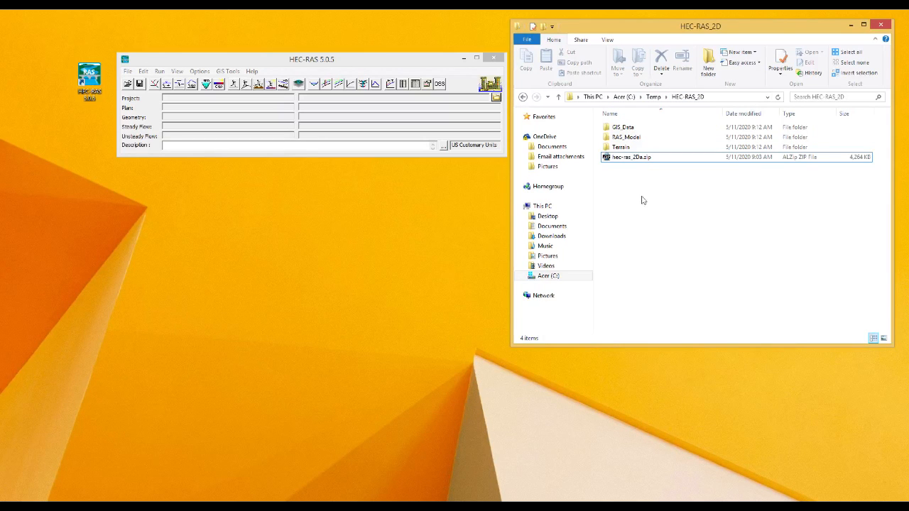
{"action": "left_click", "coordinate": [630, 159]}
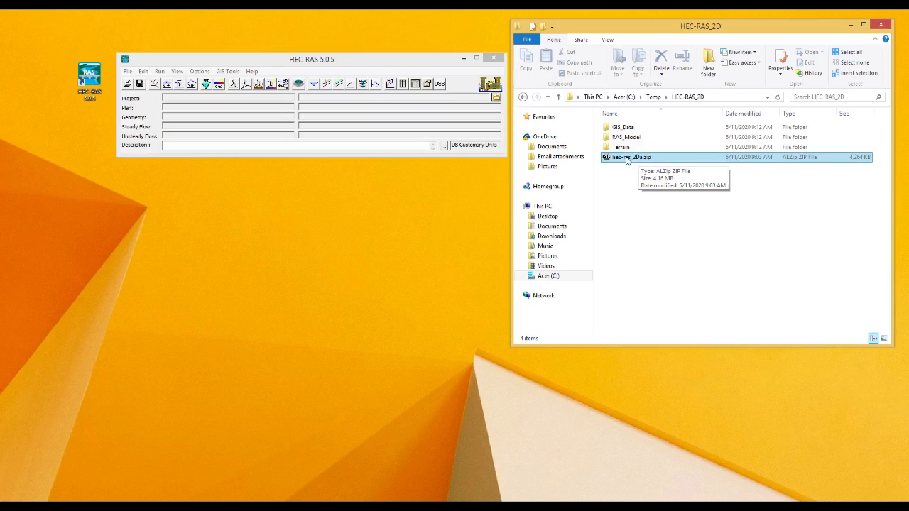
{"action": "left_click", "coordinate": [631, 170]}
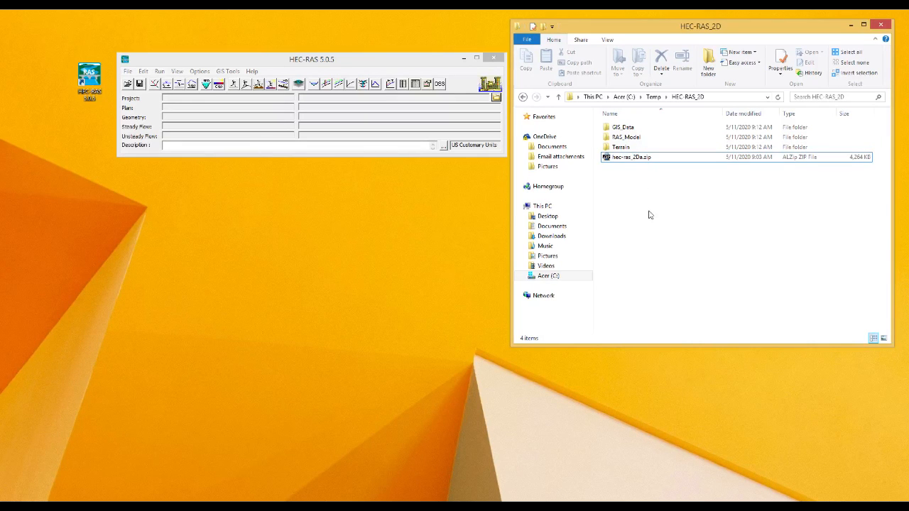
{"action": "left_click", "coordinate": [624, 129]}
{"action": "left_click", "coordinate": [624, 140]}
{"action": "left_click", "coordinate": [623, 148]}
{"action": "left_click", "coordinate": [643, 215]}
Step: Examine the files inside the GIS_Data, RAS_Model and Terrain folders, returning to the HEC-RAS_2D folder after each
{"action": "double_click", "coordinate": [624, 129]}
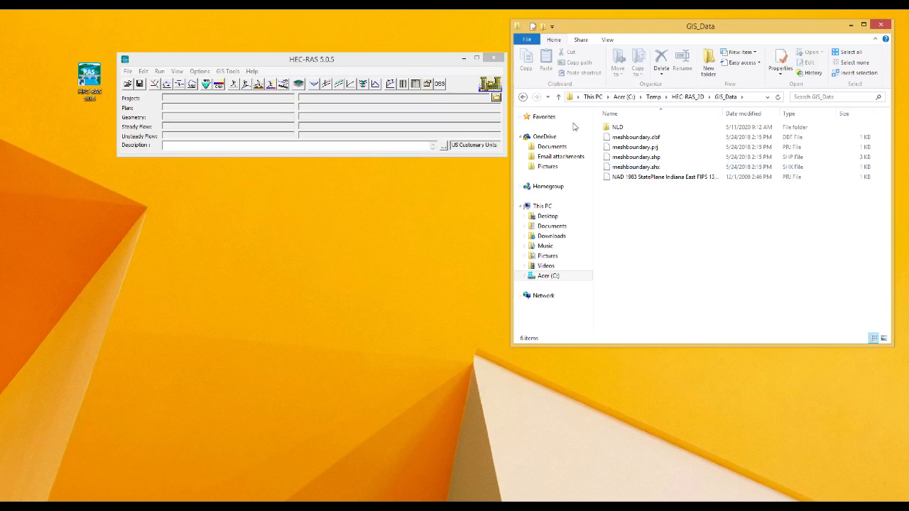
{"action": "left_click", "coordinate": [558, 96]}
{"action": "double_click", "coordinate": [629, 139]}
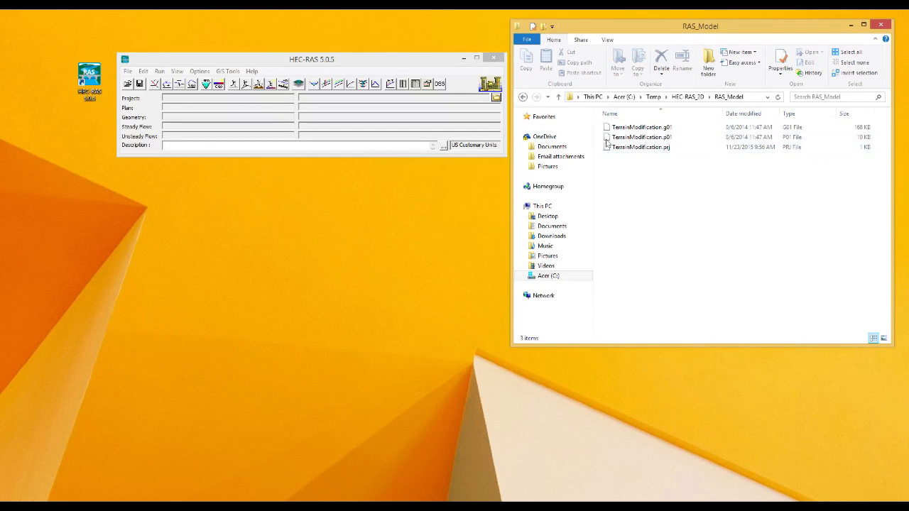
{"action": "left_click", "coordinate": [558, 101]}
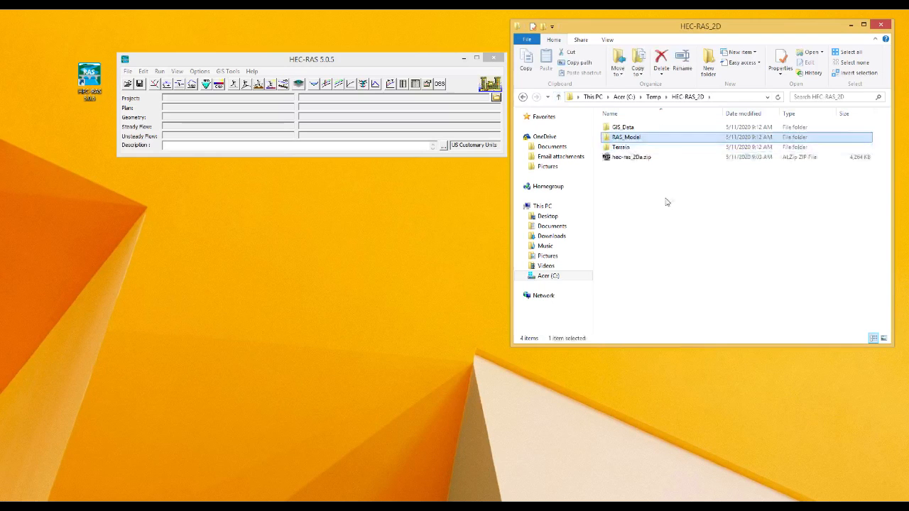
{"action": "left_click", "coordinate": [621, 147]}
{"action": "double_click", "coordinate": [621, 148]}
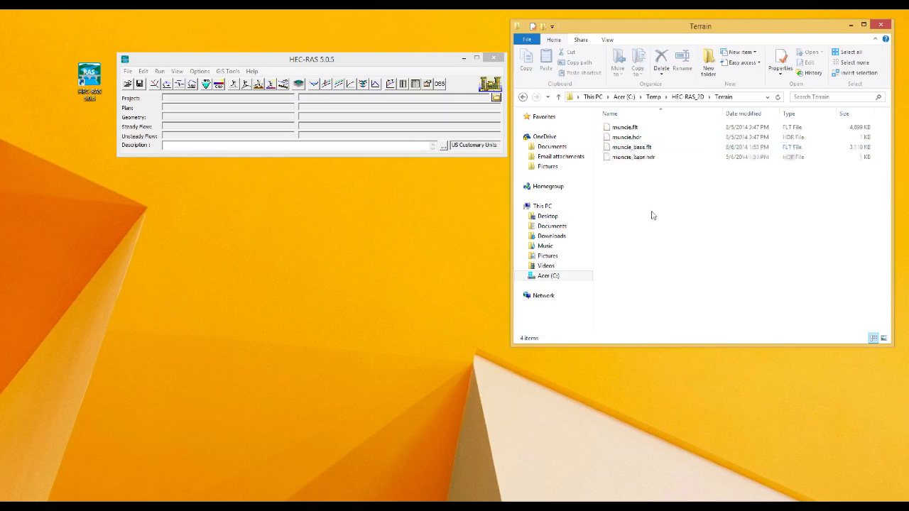
{"action": "left_click", "coordinate": [558, 97]}
{"action": "left_click", "coordinate": [661, 214]}
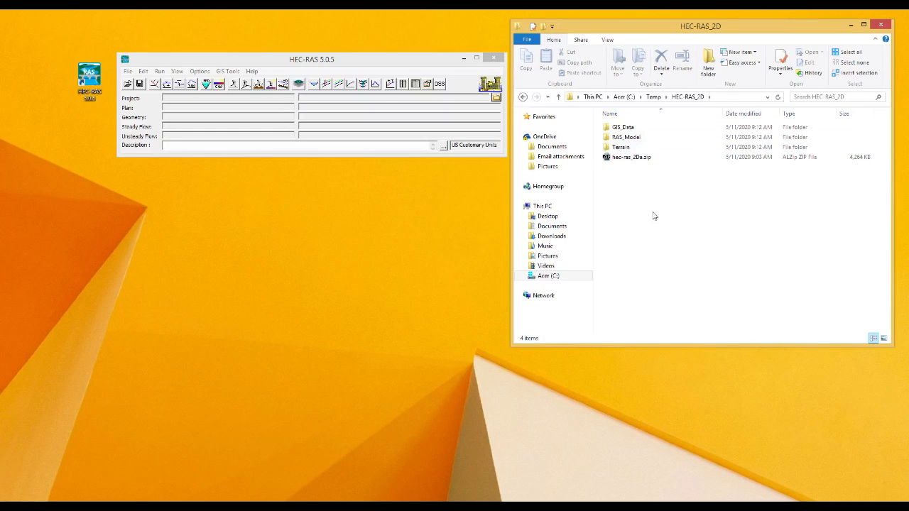
{"action": "left_click", "coordinate": [615, 148]}
{"action": "left_click", "coordinate": [630, 179]}
Step: Start a new project in HEC-RAS and select C:\Temp\HEC-RAS_2D as its folder
{"action": "left_click", "coordinate": [410, 63]}
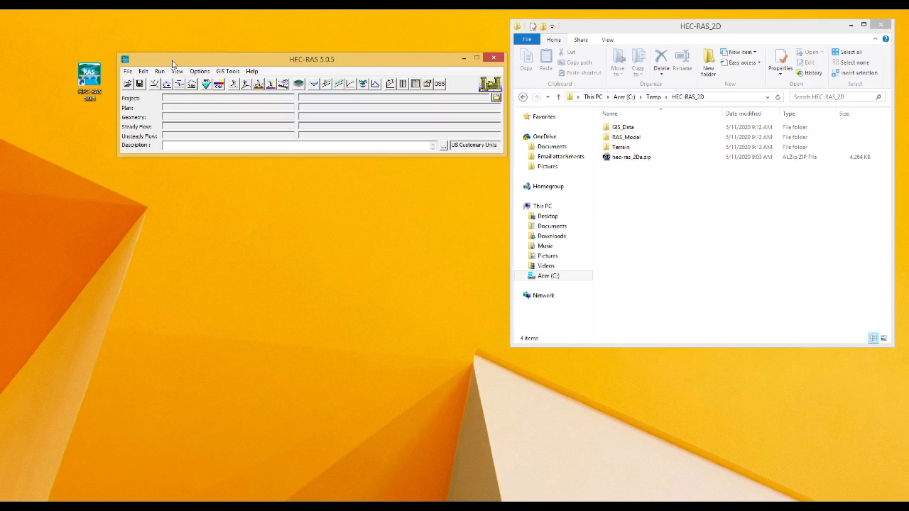
{"action": "left_click", "coordinate": [127, 71]}
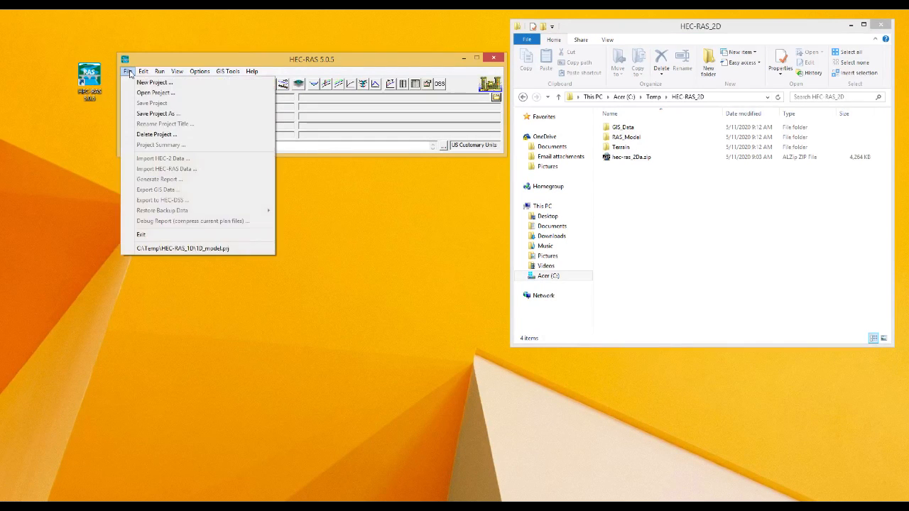
{"action": "left_click", "coordinate": [151, 82]}
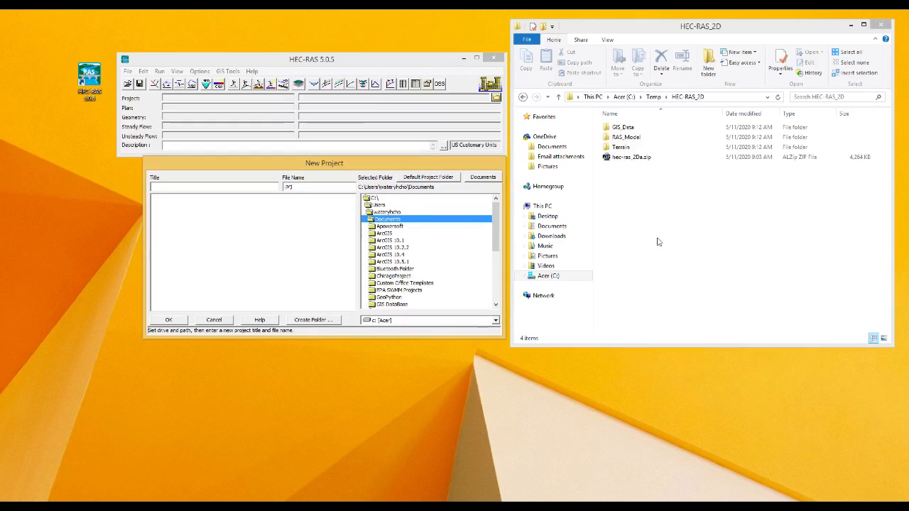
{"action": "left_click", "coordinate": [678, 213]}
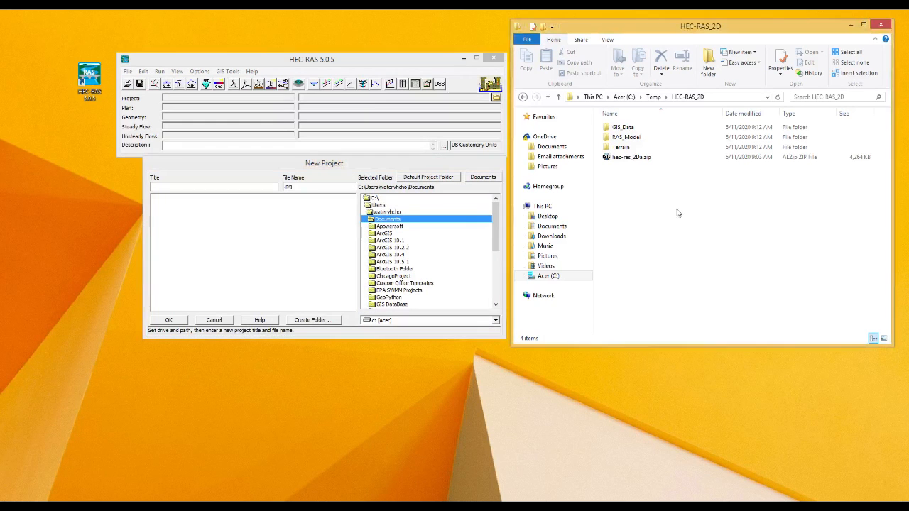
{"action": "double_click", "coordinate": [375, 199]}
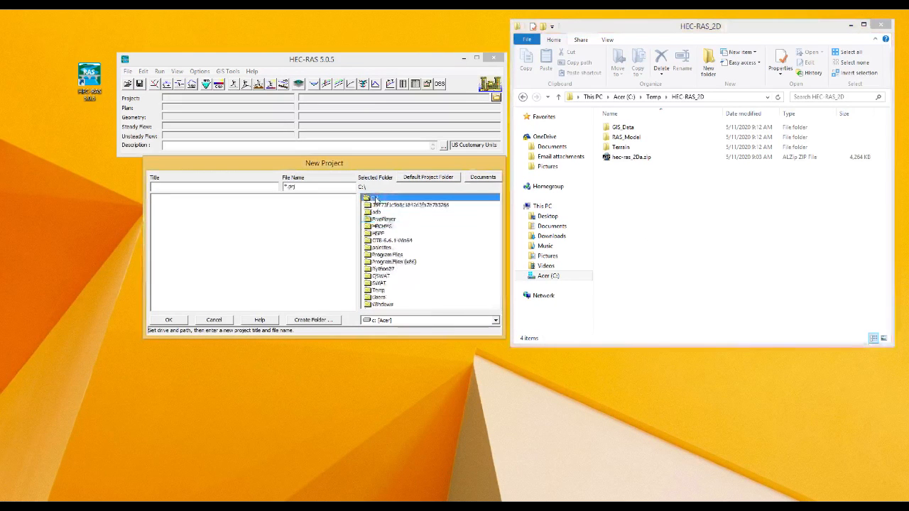
{"action": "double_click", "coordinate": [378, 290]}
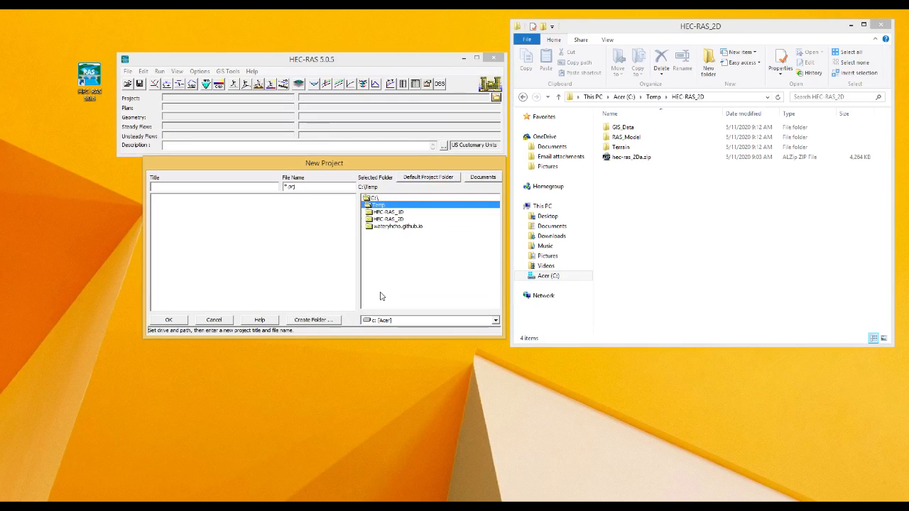
{"action": "double_click", "coordinate": [388, 219]}
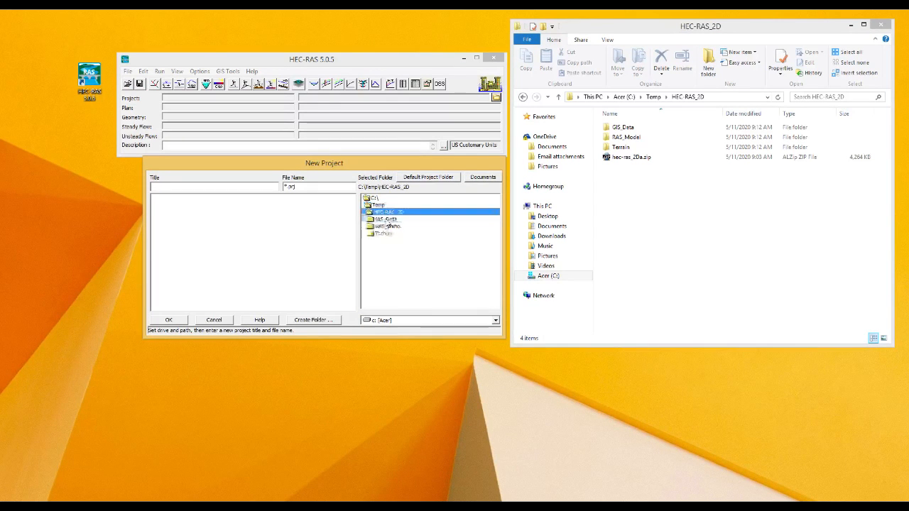
Step: Title the new project 2D_model, create it with US Customary Units, and check its project file in the folder
{"action": "left_click", "coordinate": [241, 186]}
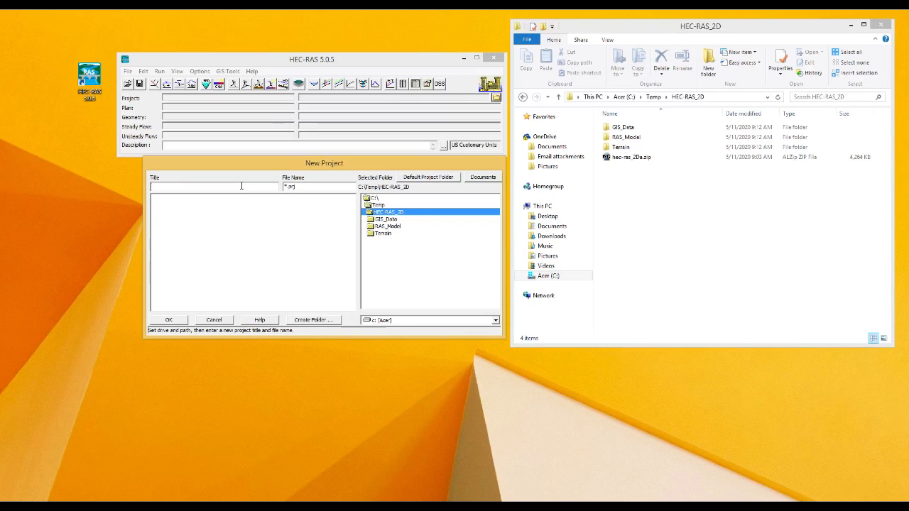
{"action": "type", "text": "D_"}
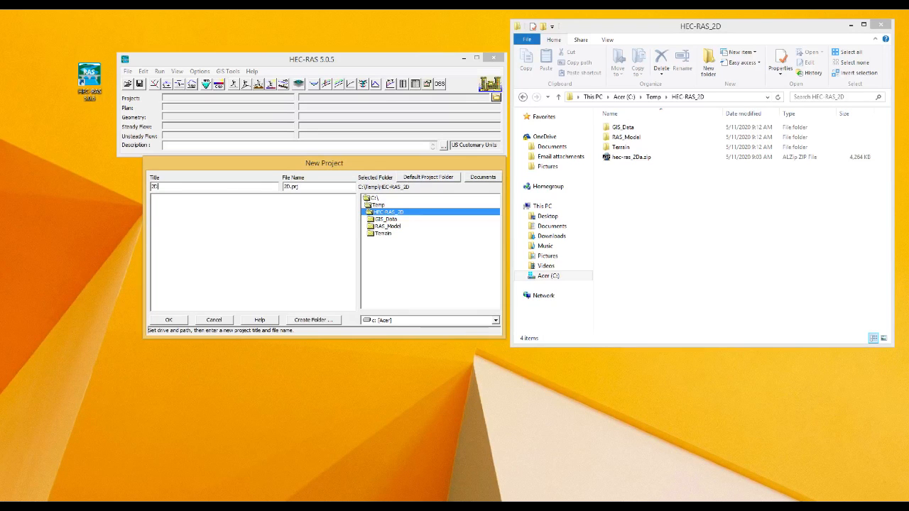
{"action": "type", "text": "model"}
{"action": "left_click", "coordinate": [169, 320]}
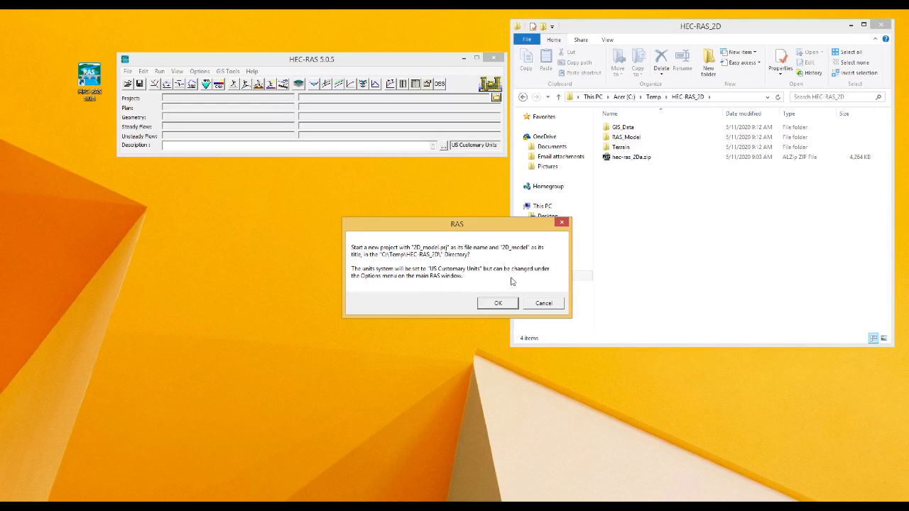
{"action": "left_click", "coordinate": [497, 303]}
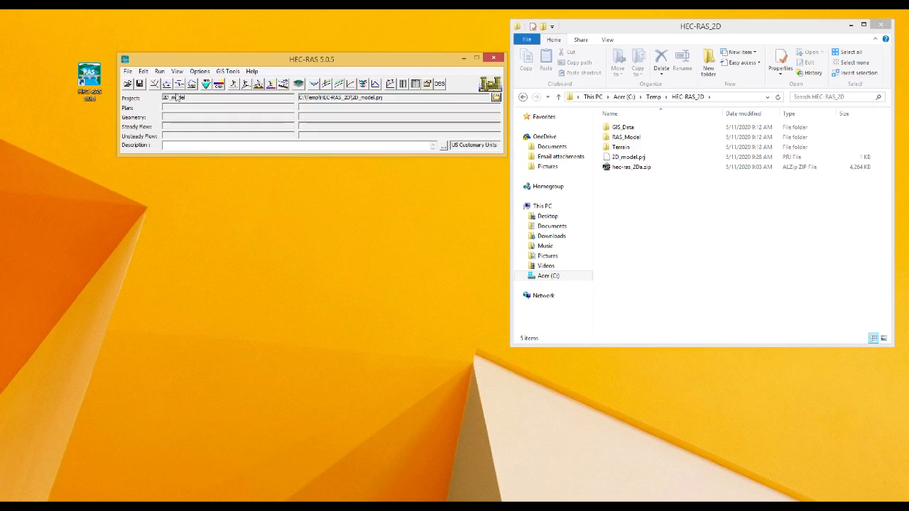
{"action": "left_click", "coordinate": [616, 157]}
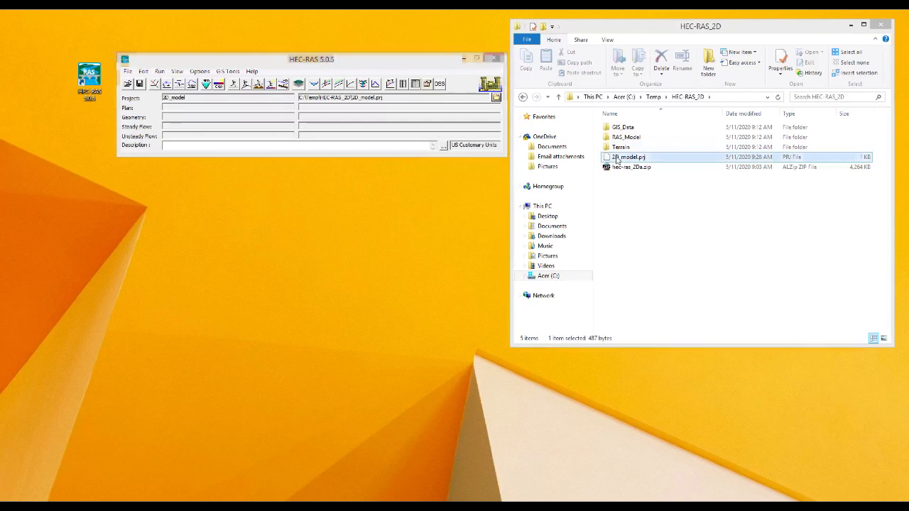
{"action": "left_click", "coordinate": [677, 233]}
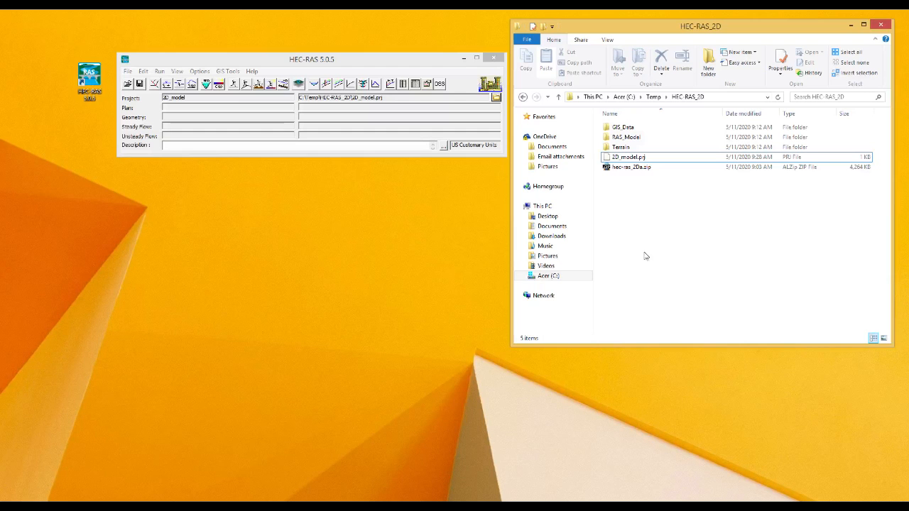
Step: Open the geometric data editor and save the geometry data as 2D_model in the HEC-RAS_2D folder
{"action": "left_click", "coordinate": [339, 63]}
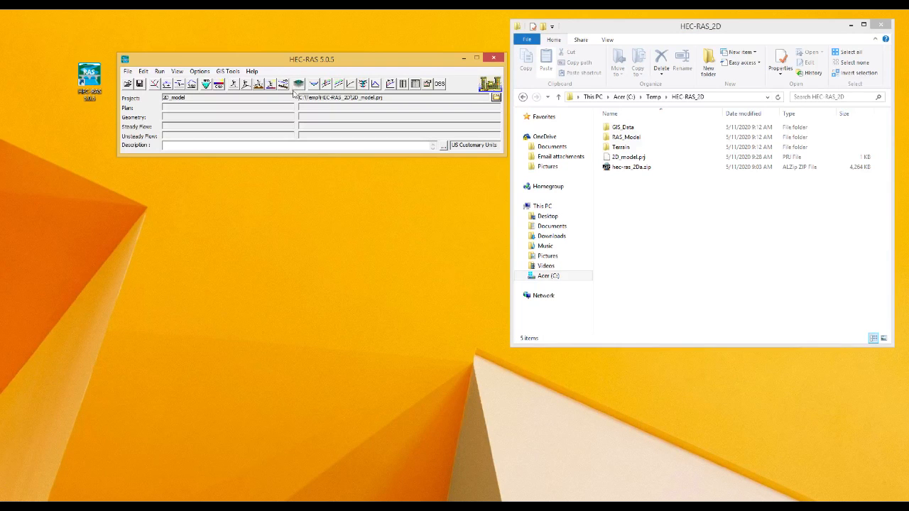
{"action": "left_click", "coordinate": [144, 71]}
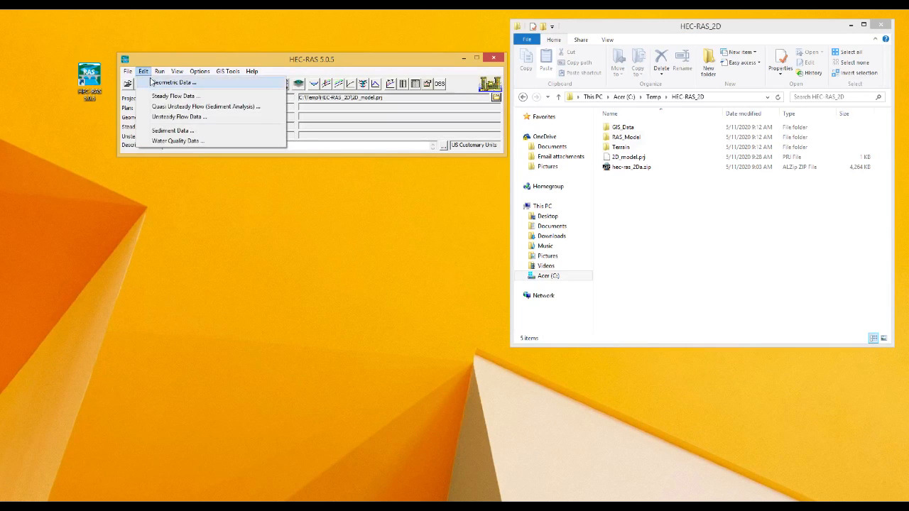
{"action": "left_click", "coordinate": [174, 82]}
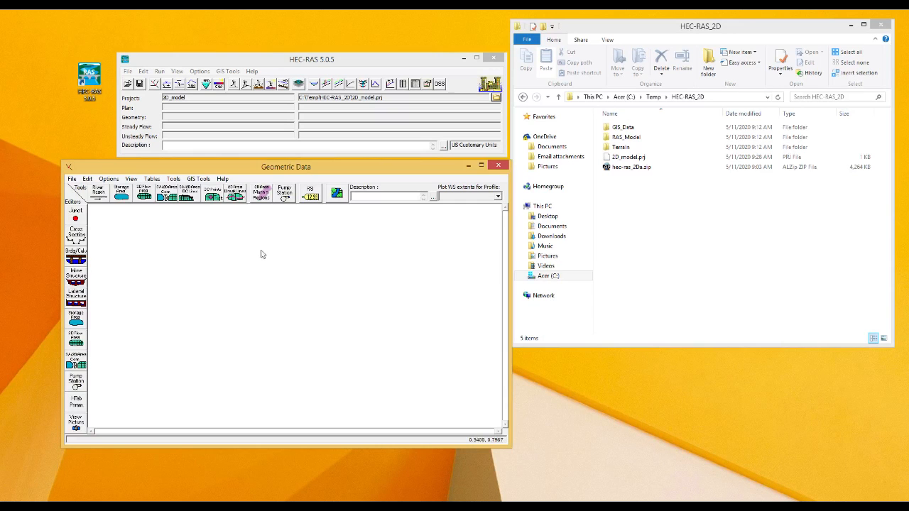
{"action": "left_click", "coordinate": [72, 180]}
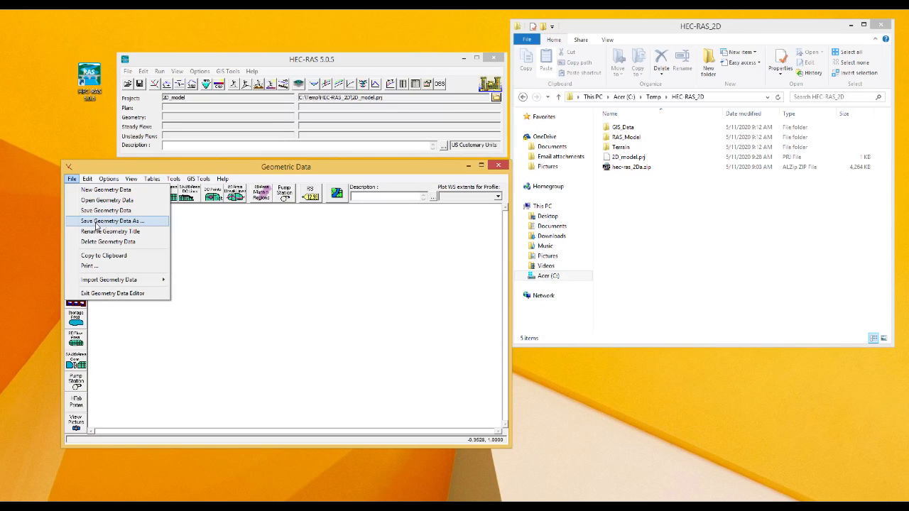
{"action": "left_click", "coordinate": [96, 222]}
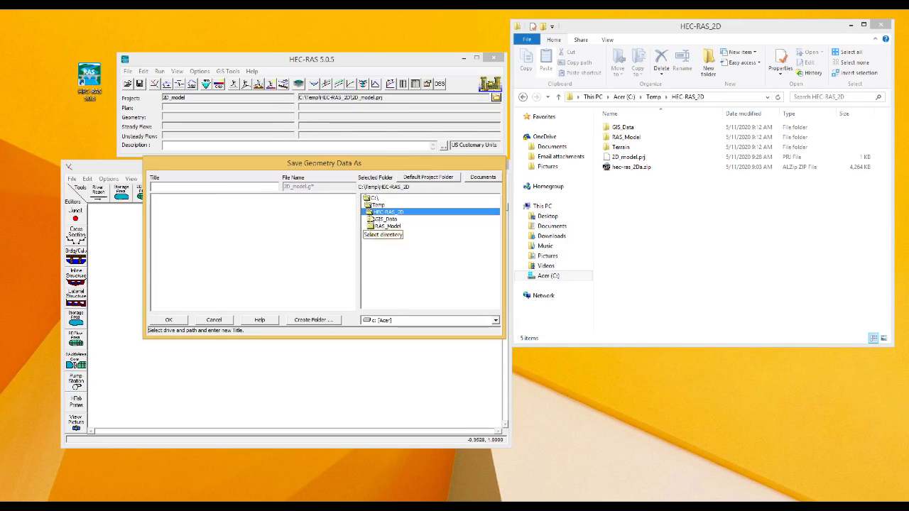
{"action": "left_click", "coordinate": [228, 185]}
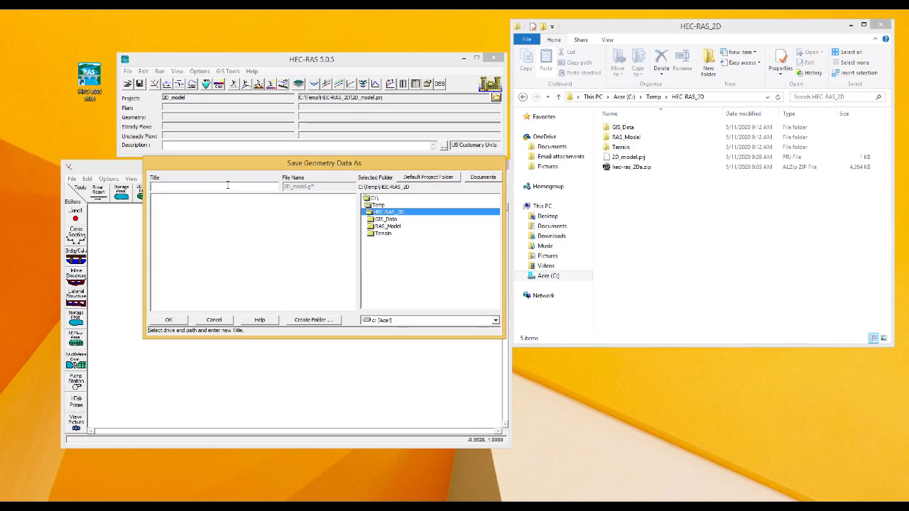
{"action": "type", "text": "2D_"}
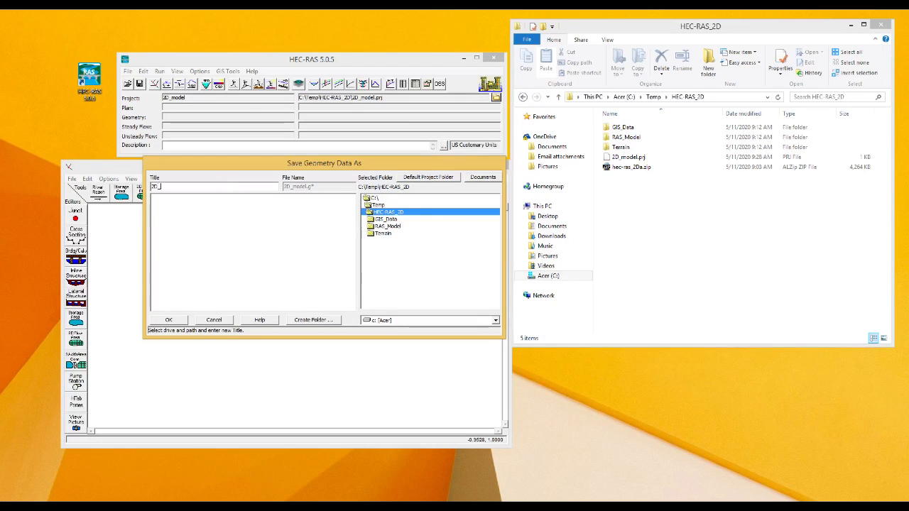
{"action": "type", "text": "model"}
{"action": "left_click", "coordinate": [181, 321]}
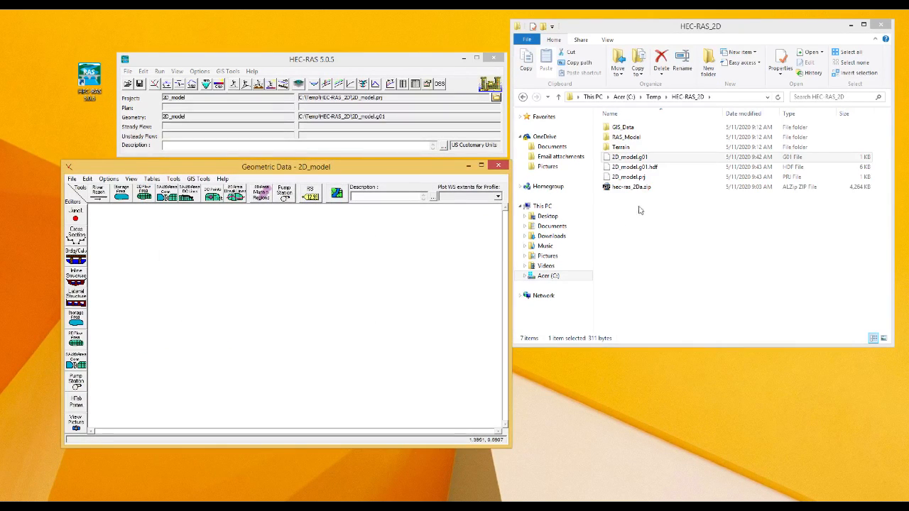
{"action": "left_click", "coordinate": [641, 168]}
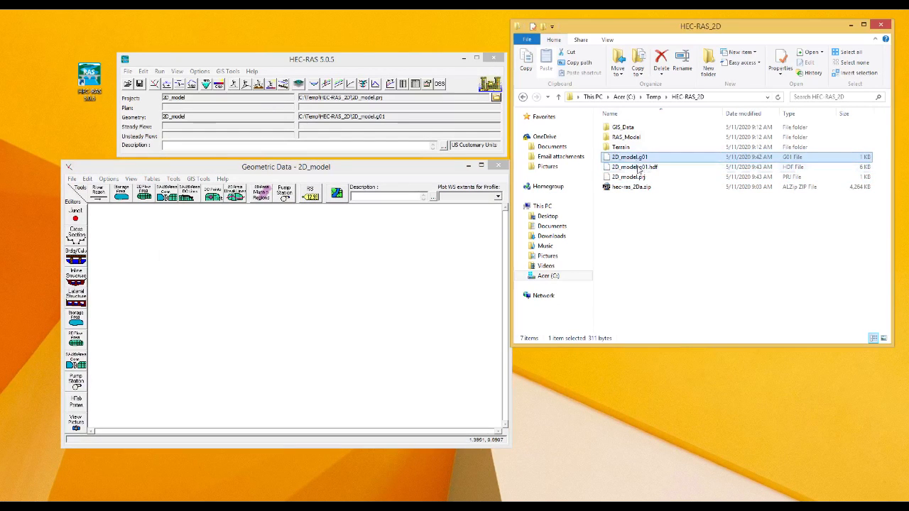
Step: Close the geometric data editor, minimize the HEC-RAS_2D folder window and open RAS Mapper
{"action": "left_click", "coordinate": [670, 253]}
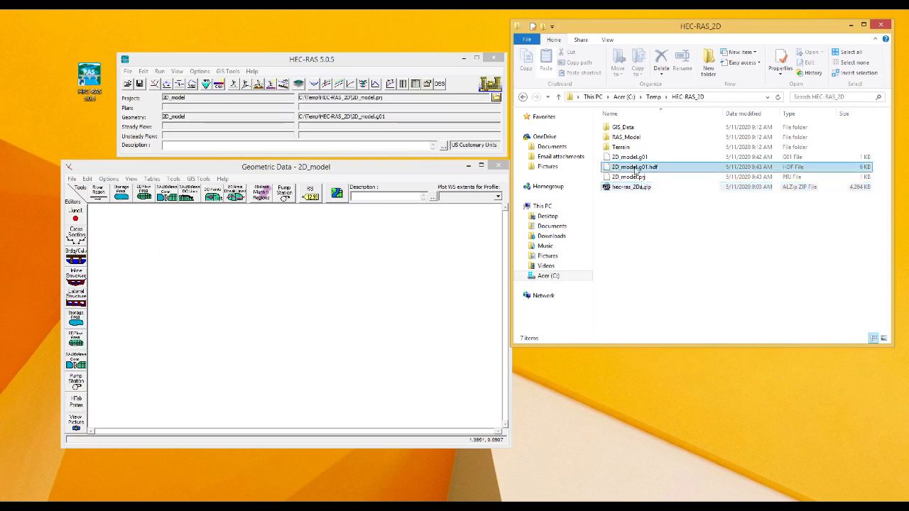
{"action": "left_click", "coordinate": [499, 166]}
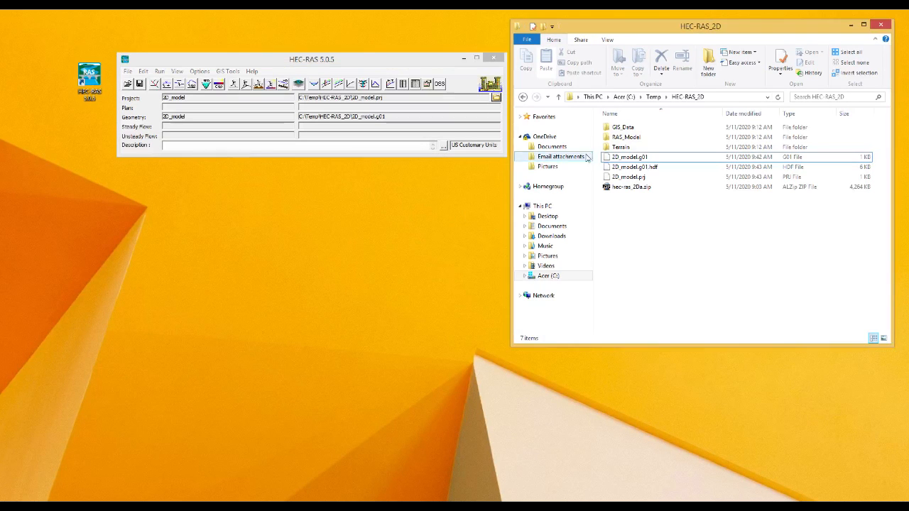
{"action": "left_click", "coordinate": [852, 25]}
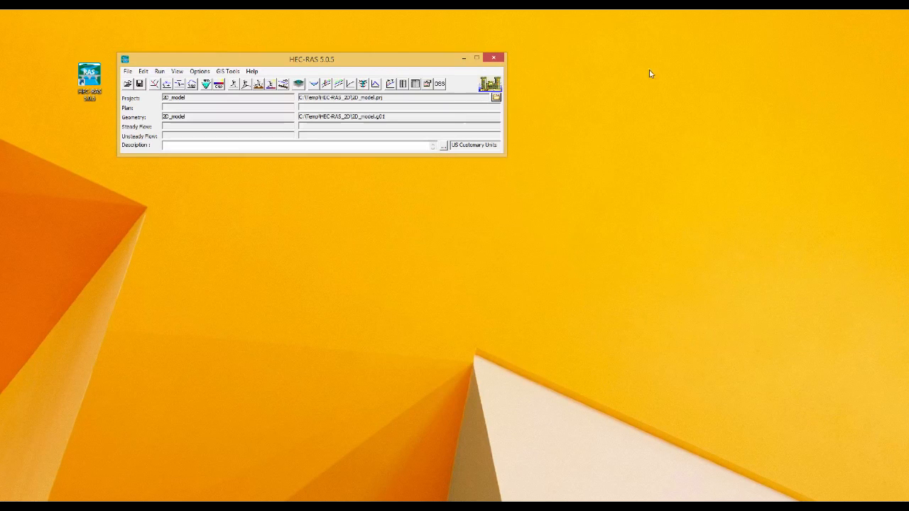
{"action": "left_click", "coordinate": [298, 84]}
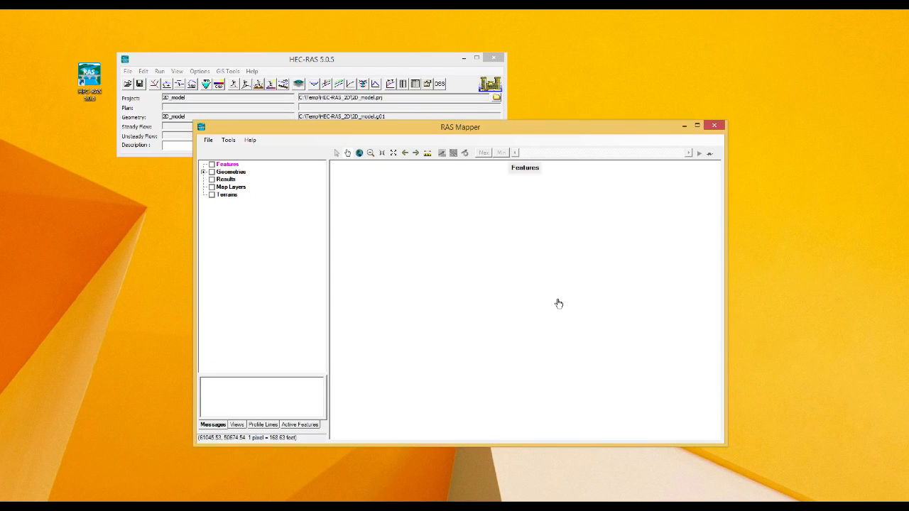
Step: Set the project projection to the NAD 1983 StatePlane Indiana East FIPS 1301 projection file in the GIS_Data folder and apply it
{"action": "left_click", "coordinate": [229, 144]}
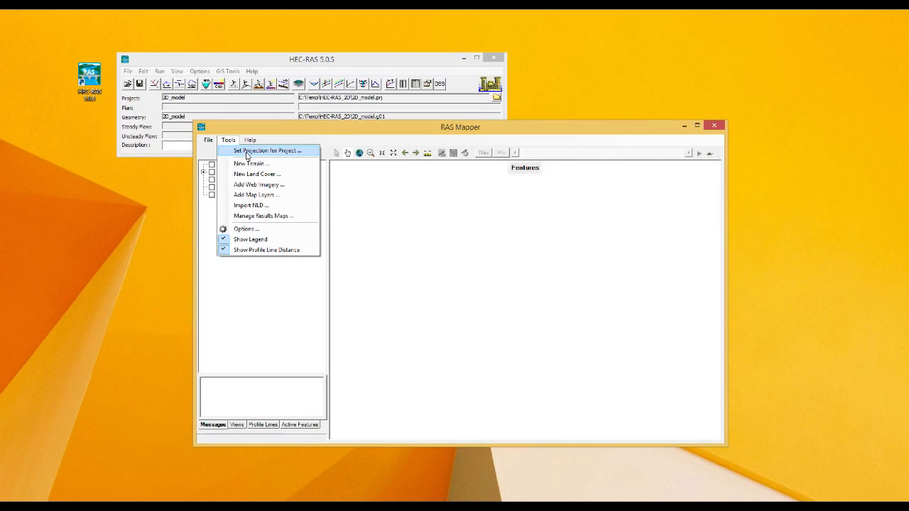
{"action": "left_click", "coordinate": [247, 151]}
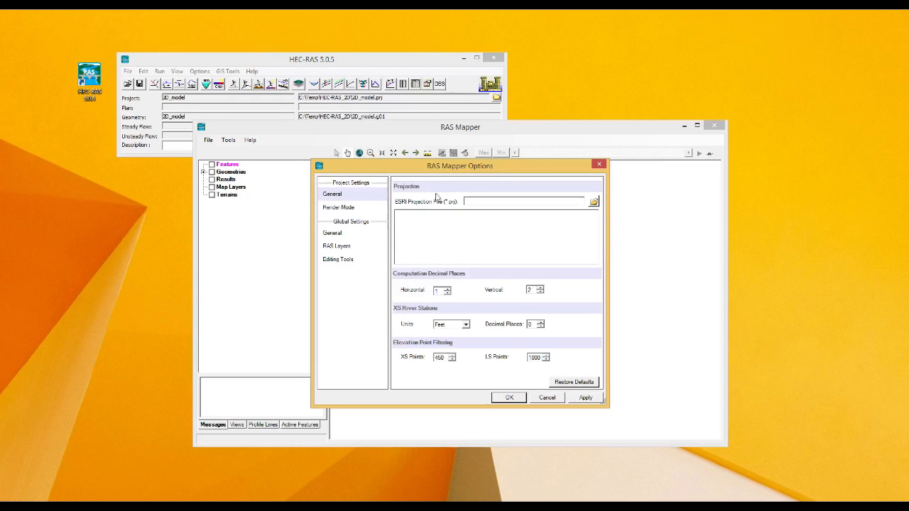
{"action": "left_click", "coordinate": [593, 202]}
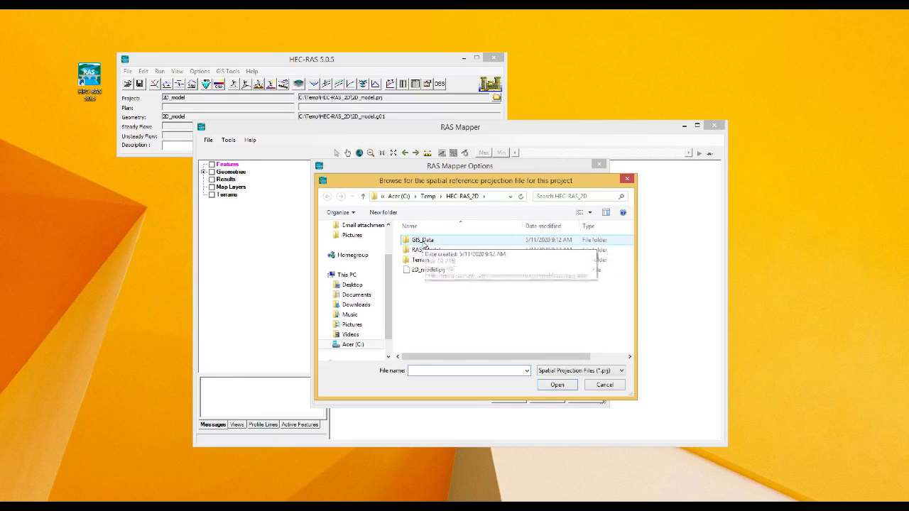
{"action": "double_click", "coordinate": [424, 245]}
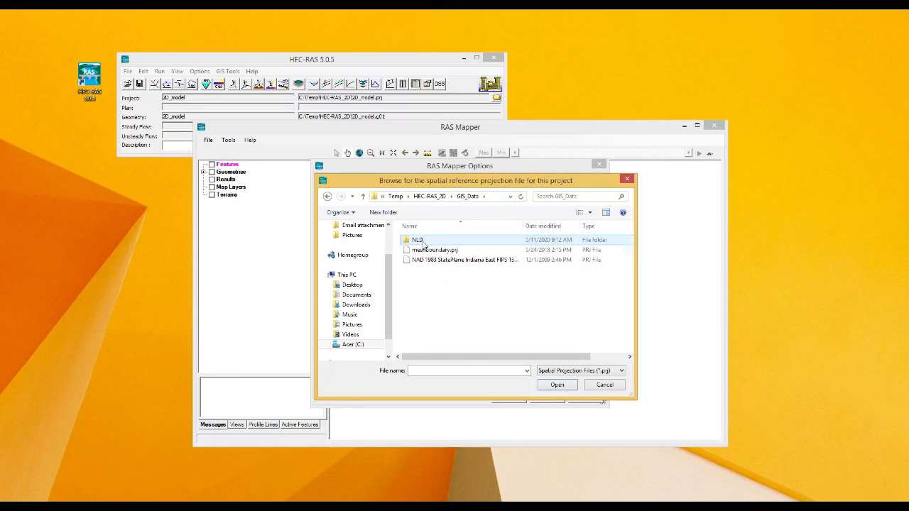
{"action": "left_click", "coordinate": [453, 260]}
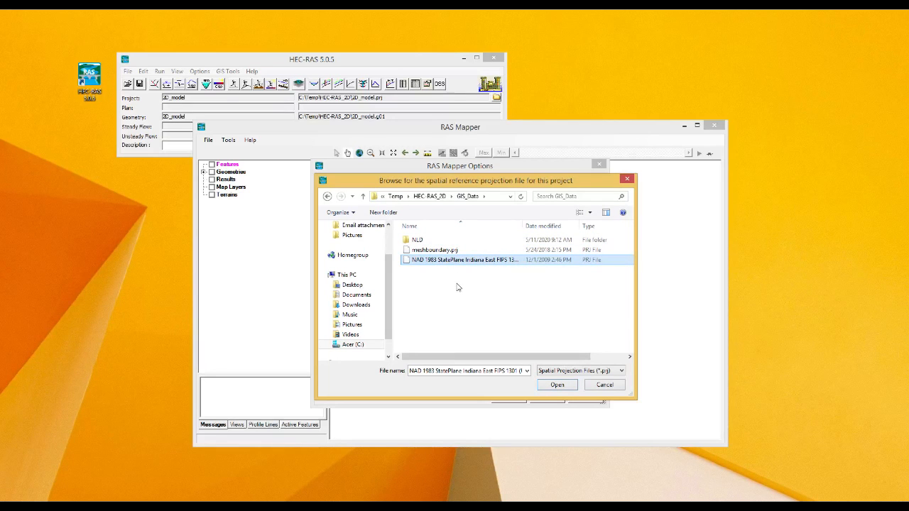
{"action": "left_click", "coordinate": [558, 385]}
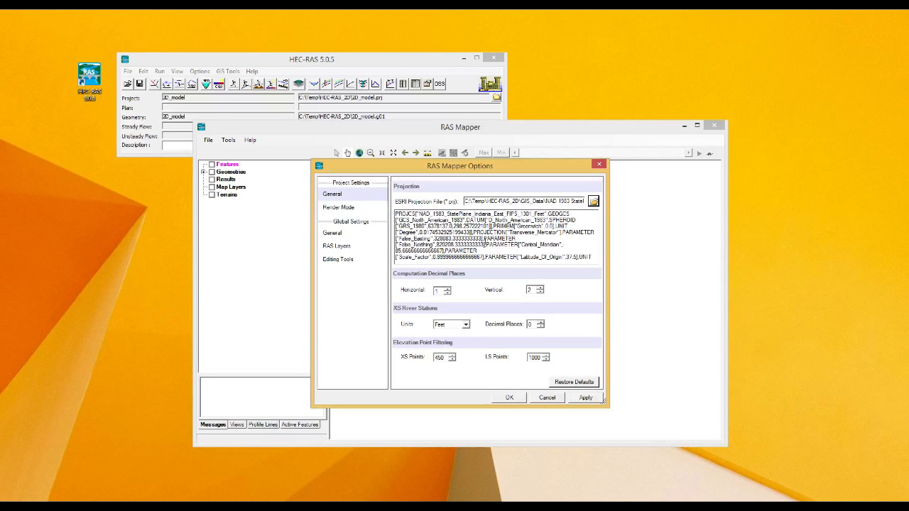
{"action": "left_click", "coordinate": [590, 398]}
{"action": "left_click", "coordinate": [510, 399]}
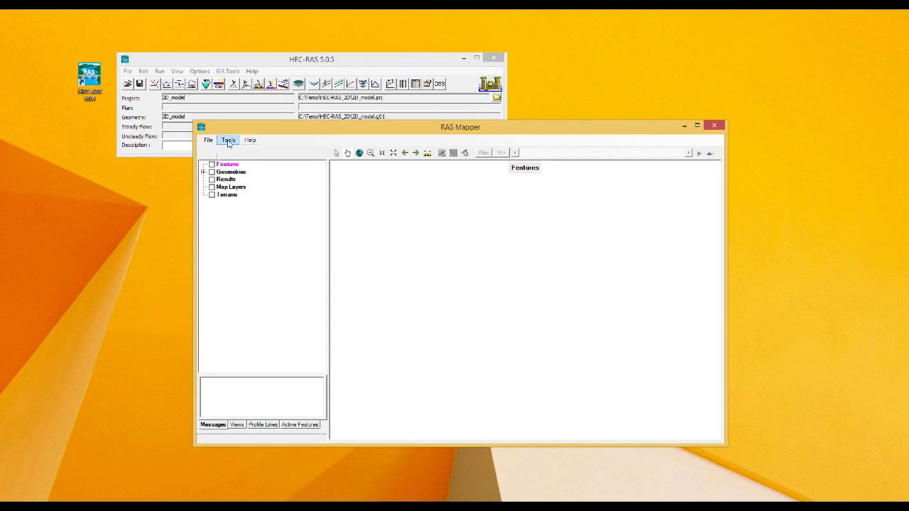
Step: Start a new terrain layer and add muncie.flt from the Terrain folder as its input terrain file
{"action": "left_click", "coordinate": [229, 143]}
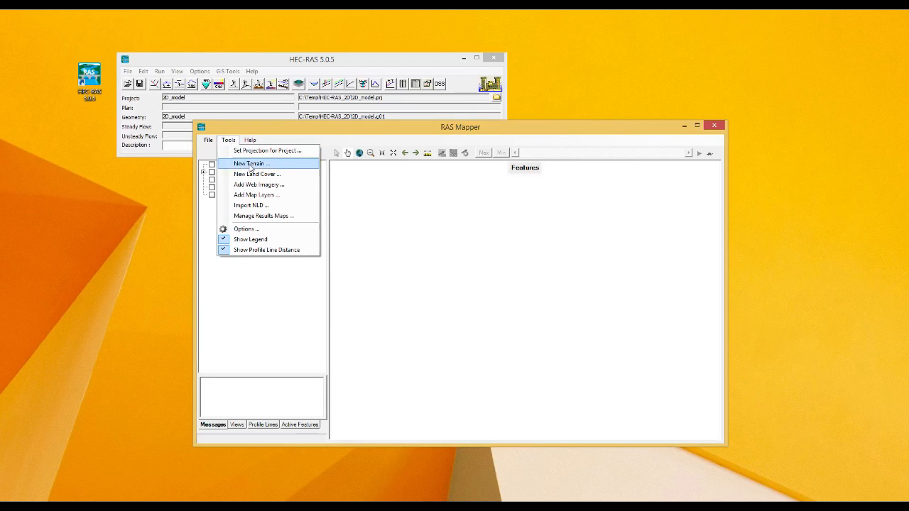
{"action": "left_click", "coordinate": [251, 164]}
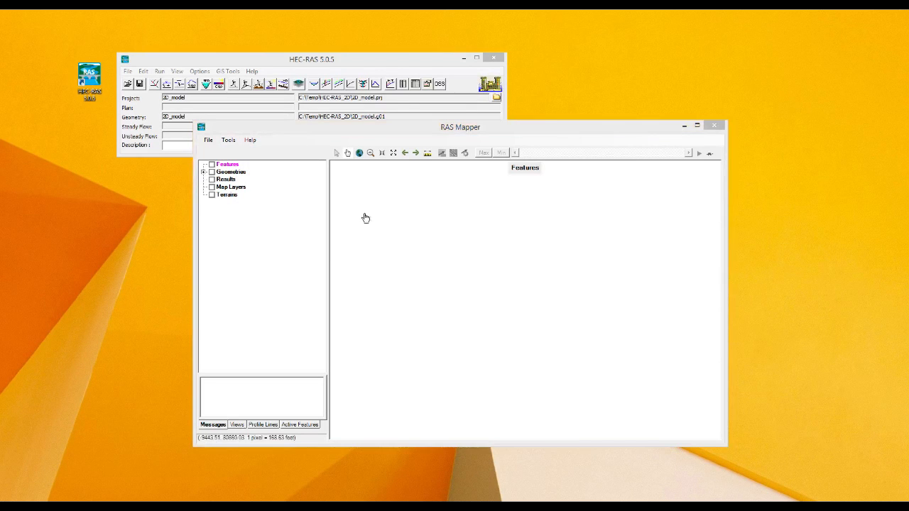
{"action": "left_click_drag", "start_coordinate": [727, 98], "coordinate": [543, 198]}
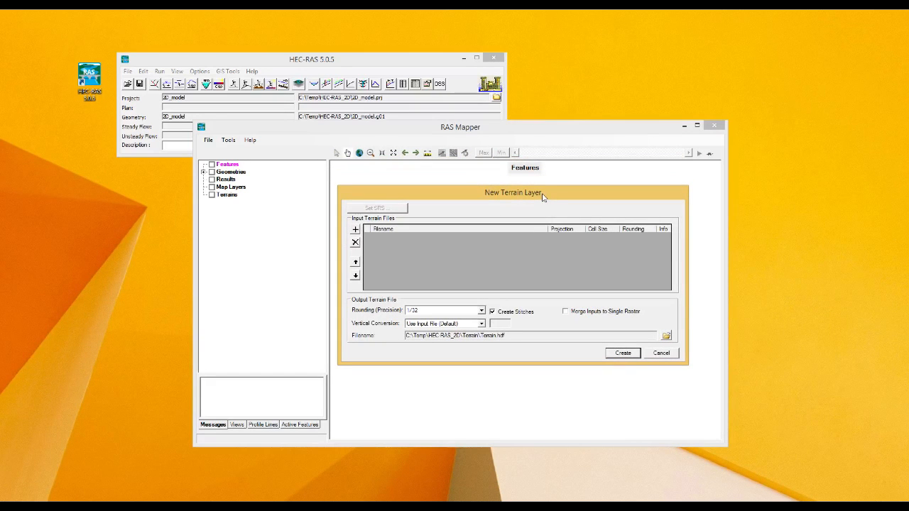
{"action": "left_click", "coordinate": [356, 231]}
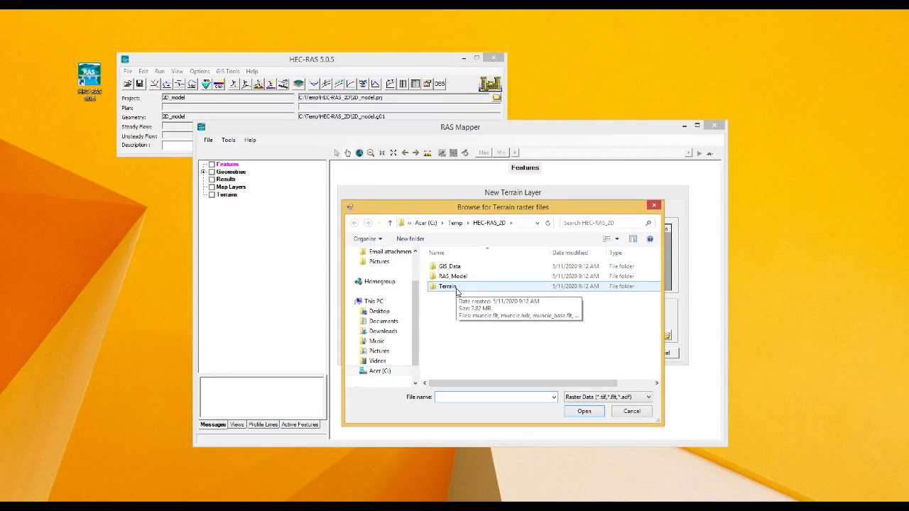
{"action": "double_click", "coordinate": [456, 287]}
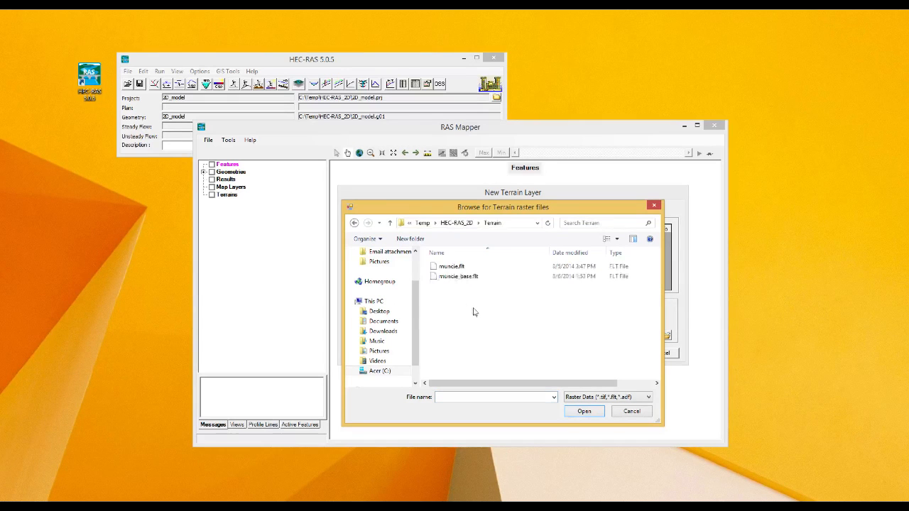
{"action": "left_click", "coordinate": [444, 270]}
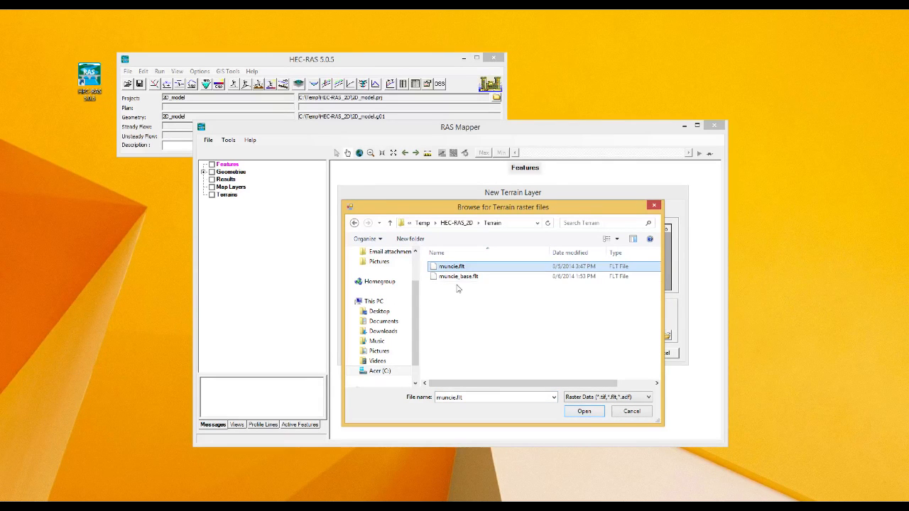
{"action": "left_click", "coordinate": [585, 416]}
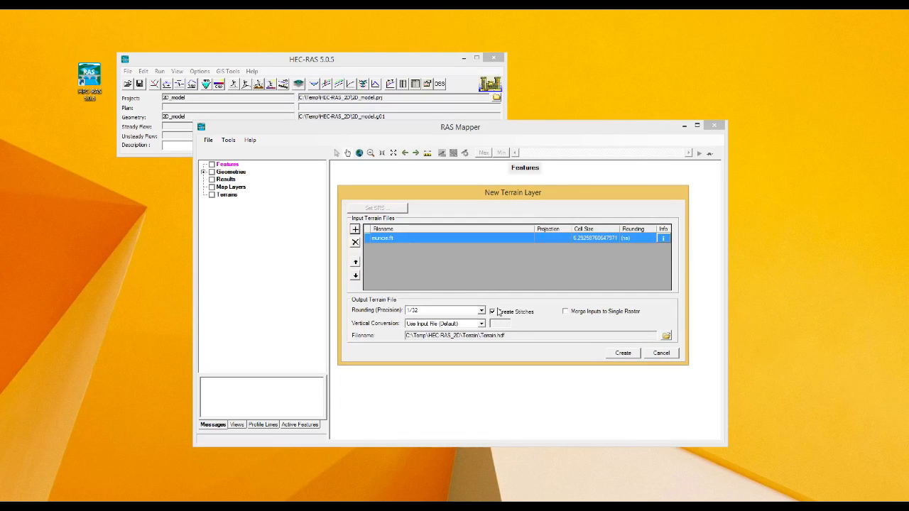
Step: Create the terrain layer from muncie.flt and close the computation report when processing finishes
{"action": "left_click", "coordinate": [623, 355]}
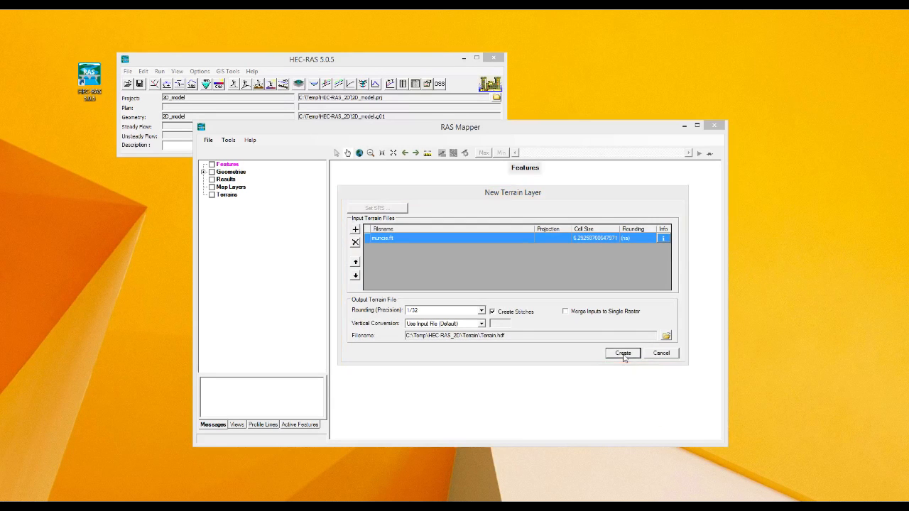
{"action": "left_click_drag", "start_coordinate": [908, 76], "coordinate": [520, 193]}
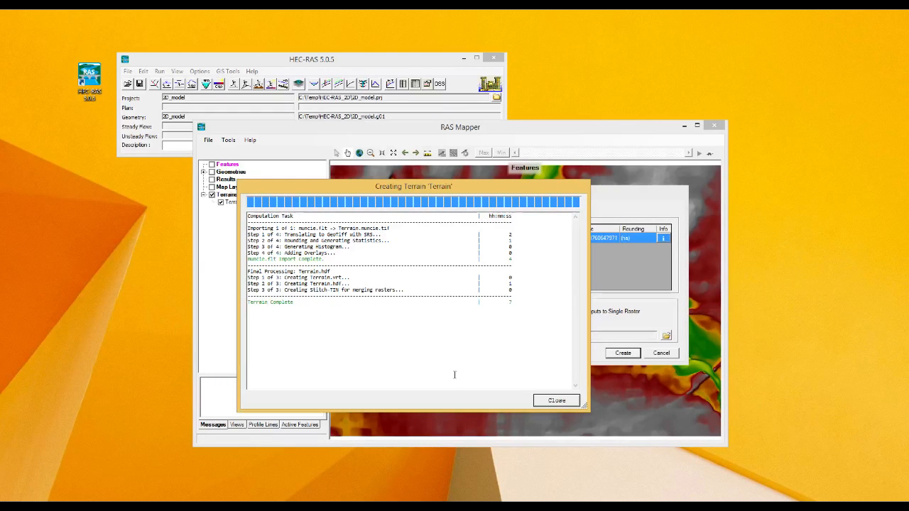
{"action": "left_click", "coordinate": [558, 401]}
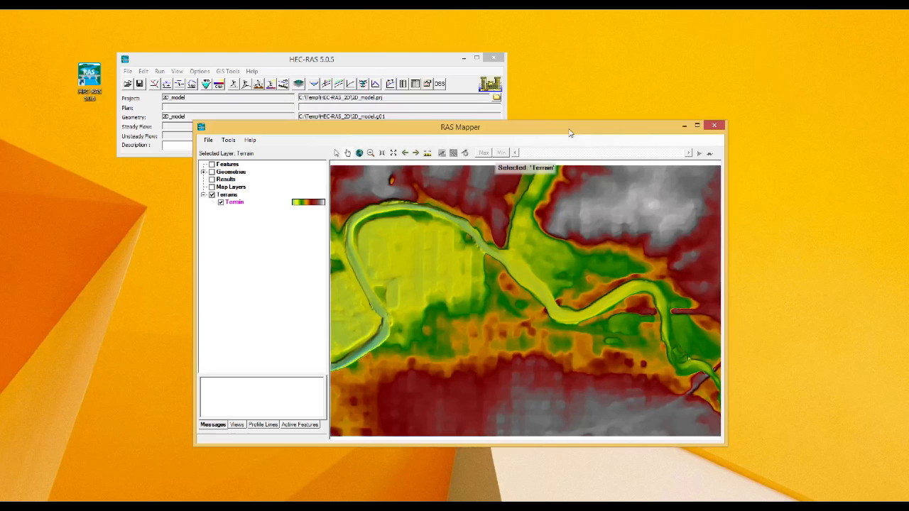
Step: Examine the river area of the terrain up close and from afar, ending with the view fitted to the Terrain layer
{"action": "right_click", "coordinate": [237, 206]}
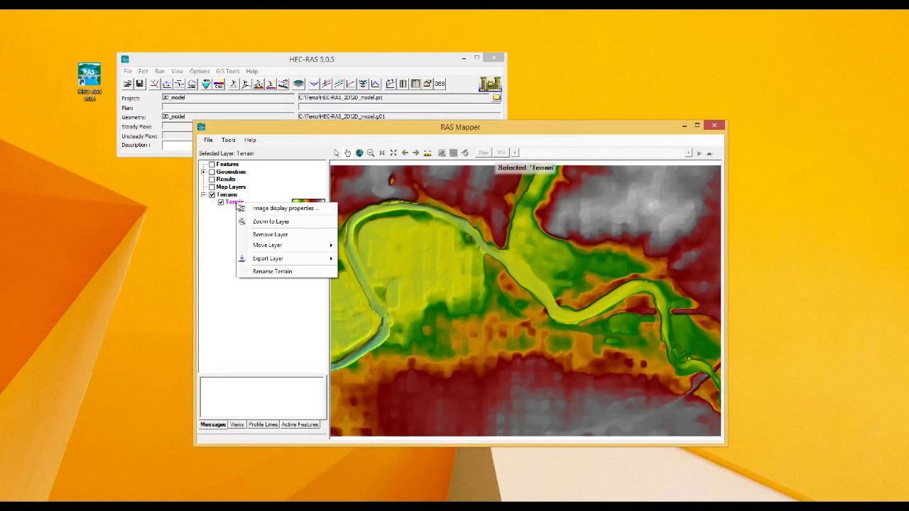
{"action": "left_click", "coordinate": [269, 222]}
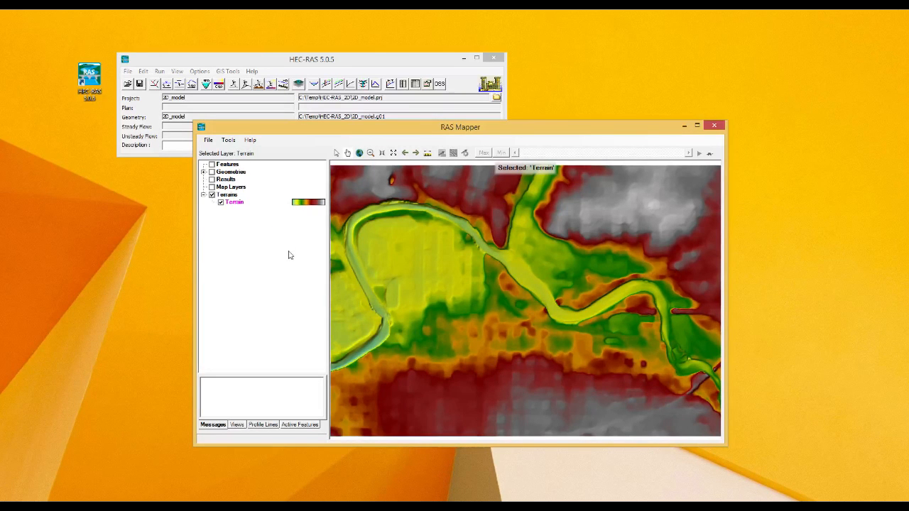
{"action": "scroll", "coordinate": [524, 289], "scroll_direction": "up", "scroll_amount": 1}
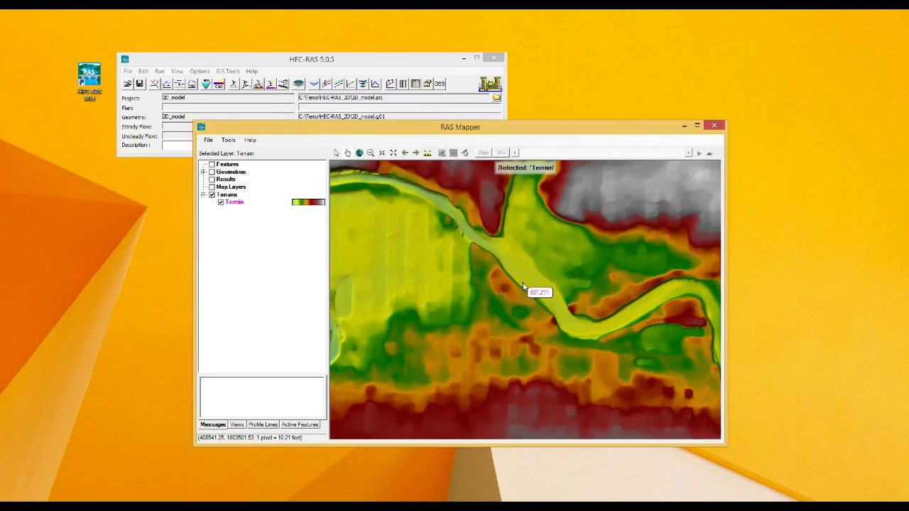
{"action": "scroll", "coordinate": [505, 282], "scroll_direction": "up", "scroll_amount": 1}
{"action": "scroll", "coordinate": [502, 280], "scroll_direction": "up", "scroll_amount": 2}
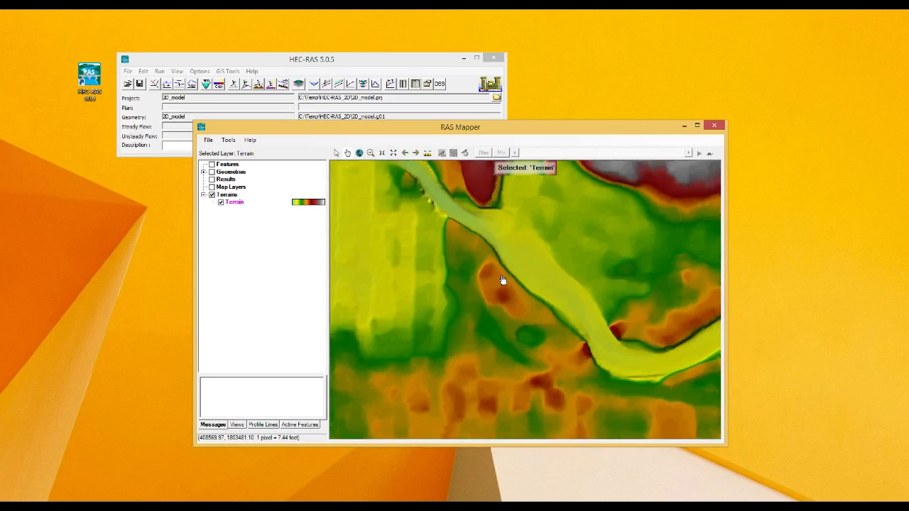
{"action": "scroll", "coordinate": [502, 281], "scroll_direction": "down", "scroll_amount": 4}
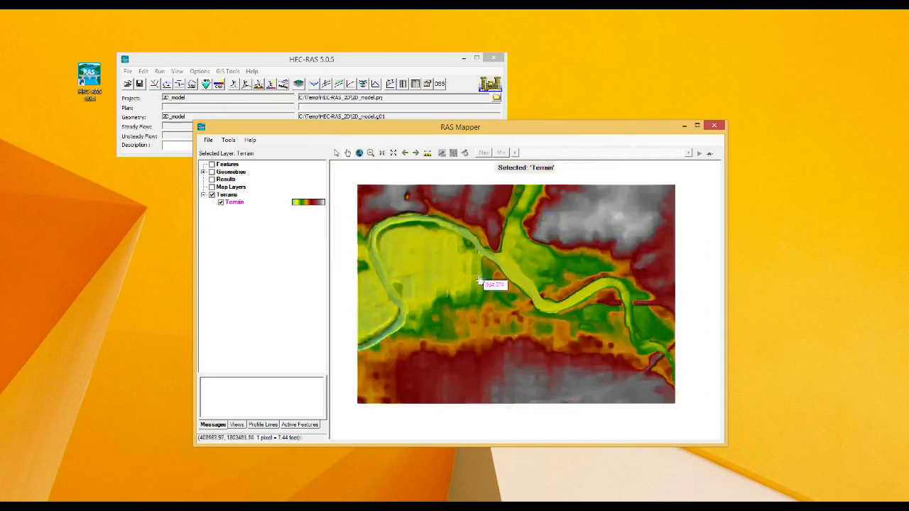
{"action": "right_click", "coordinate": [235, 205]}
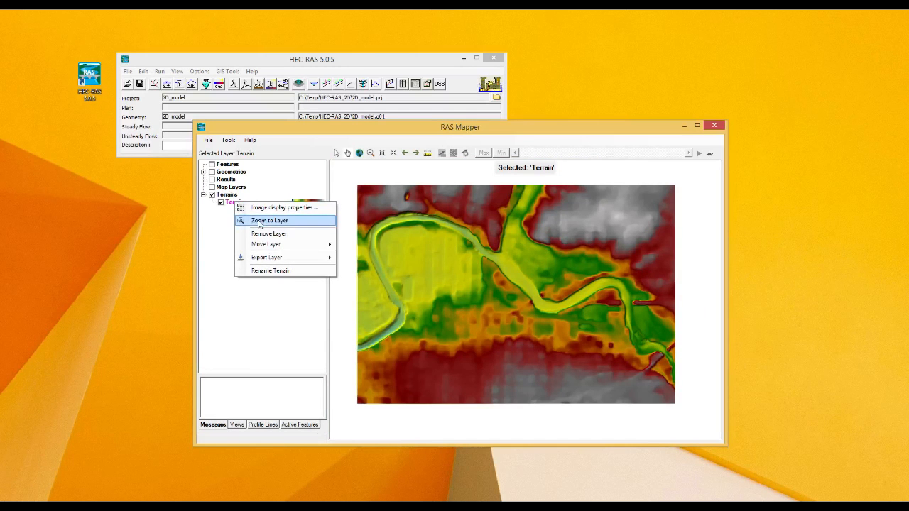
{"action": "left_click", "coordinate": [260, 222]}
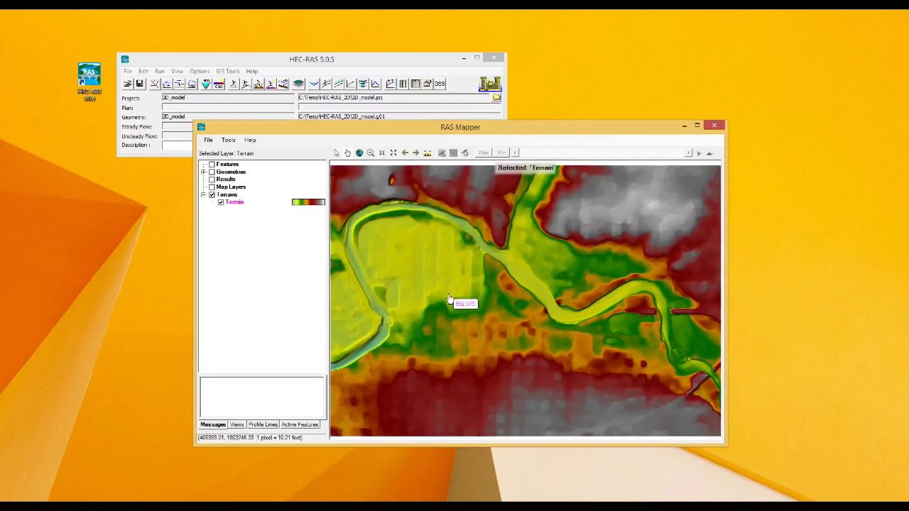
Step: Turn on contour plotting for the Terrain layer and return to the map
{"action": "double_click", "coordinate": [233, 204]}
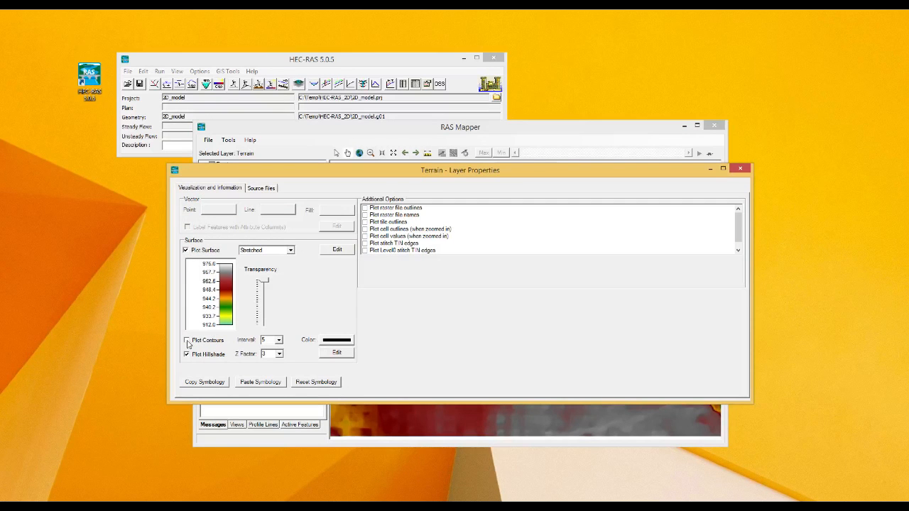
{"action": "left_click", "coordinate": [187, 341]}
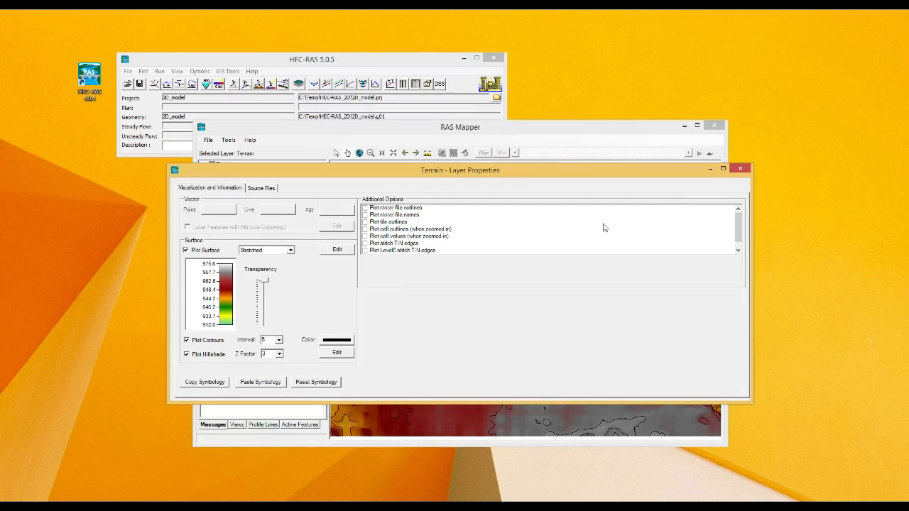
{"action": "left_click", "coordinate": [740, 170]}
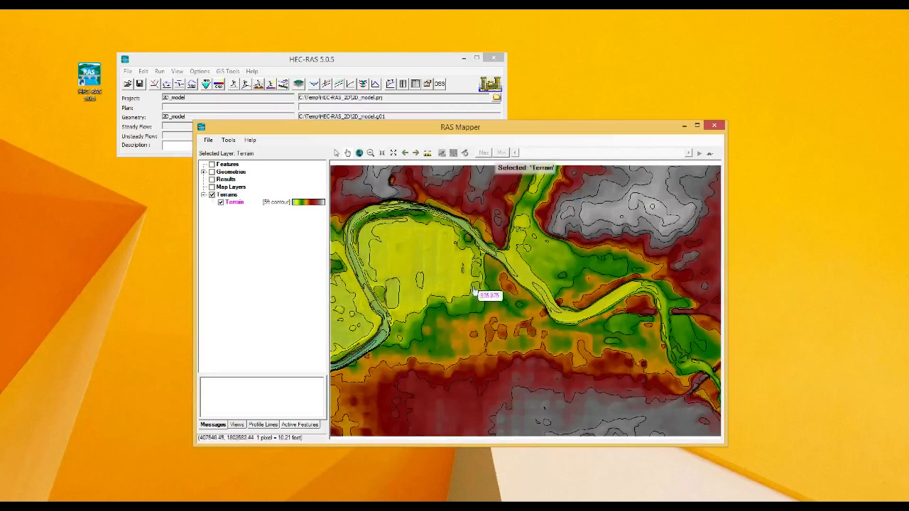
Step: Turn off the Terrain layer's contours and set its hillshade Z factor to 10
{"action": "double_click", "coordinate": [240, 205]}
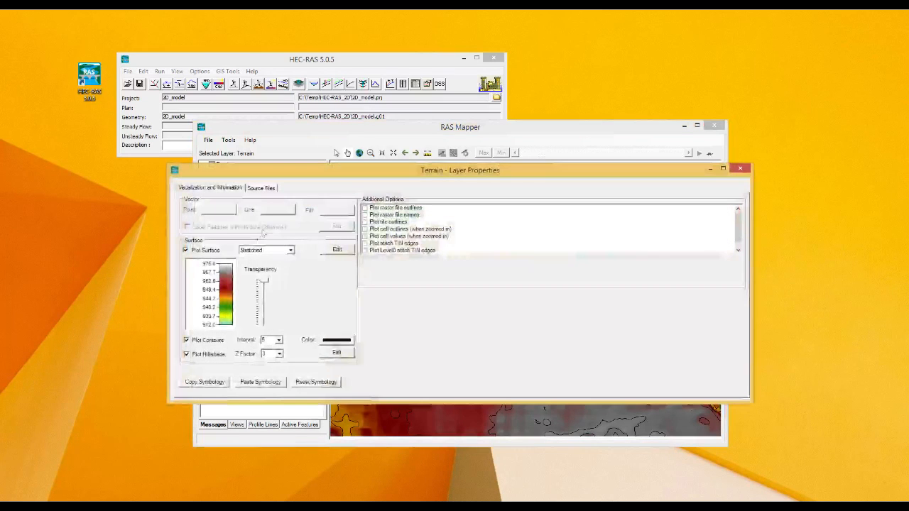
{"action": "left_click", "coordinate": [187, 341]}
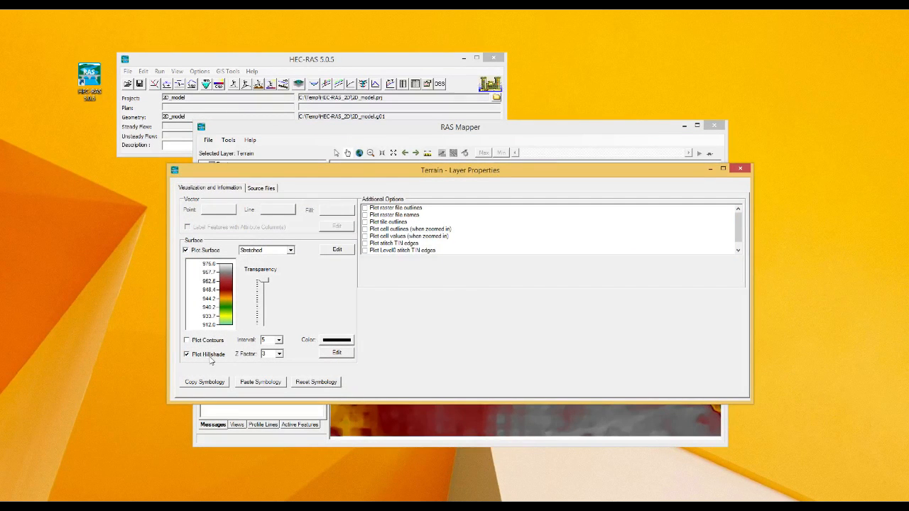
{"action": "left_click", "coordinate": [279, 353]}
{"action": "left_click", "coordinate": [273, 401]}
{"action": "left_click", "coordinate": [740, 169]}
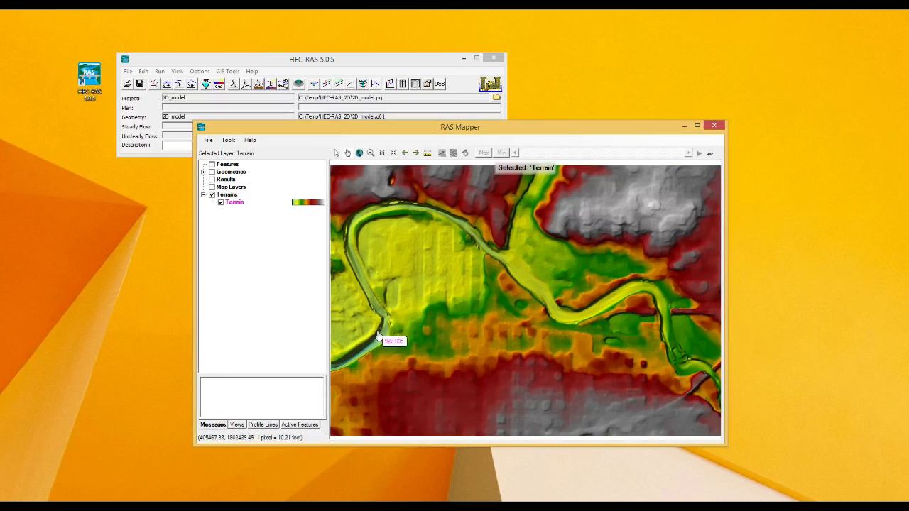
Step: Set the Terrain layer's hillshade Z factor to 3 and recheck its layer properties
{"action": "double_click", "coordinate": [235, 204]}
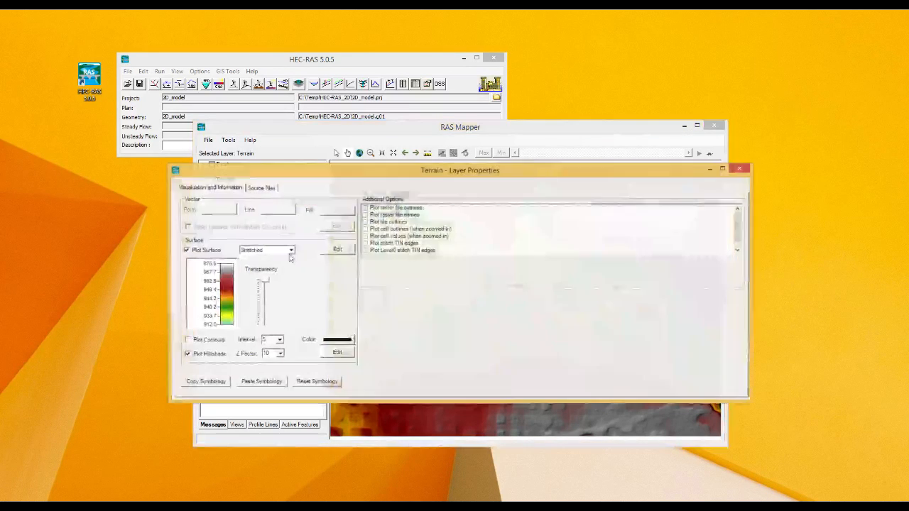
{"action": "left_click", "coordinate": [279, 354]}
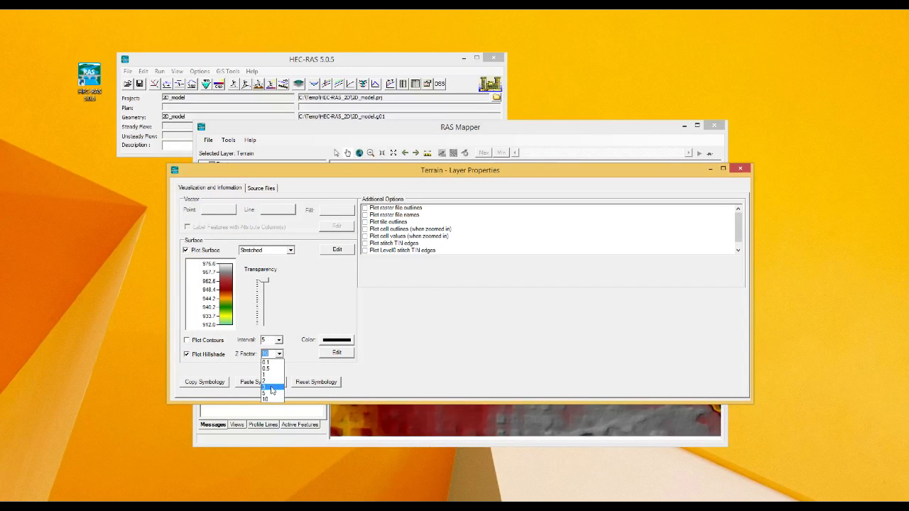
{"action": "left_click", "coordinate": [271, 388]}
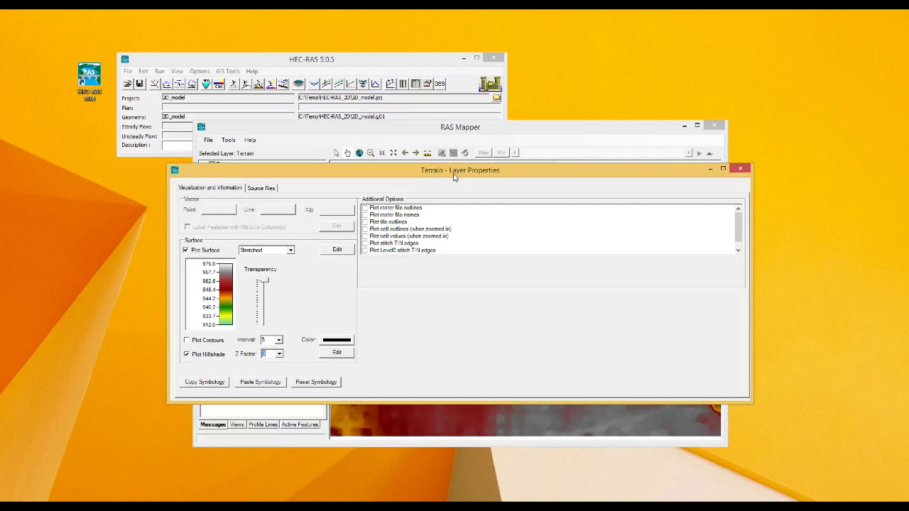
{"action": "left_click", "coordinate": [740, 168]}
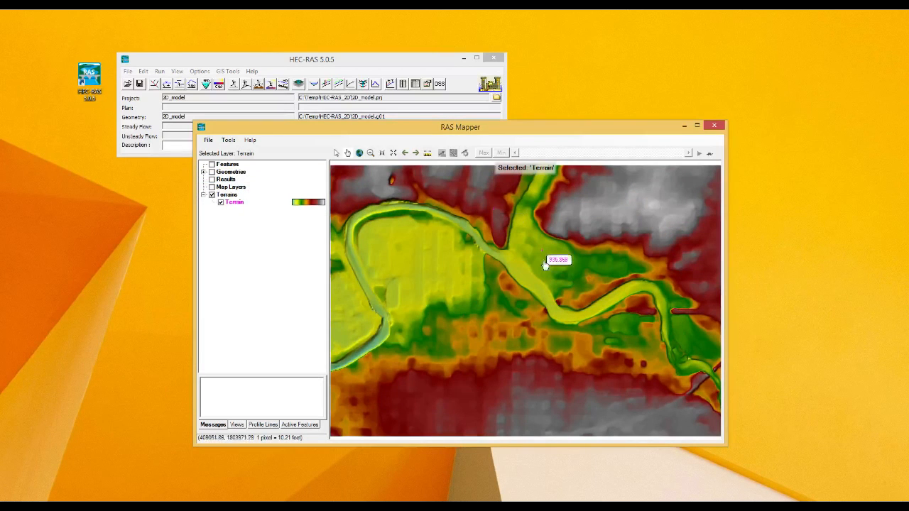
{"action": "double_click", "coordinate": [235, 204]}
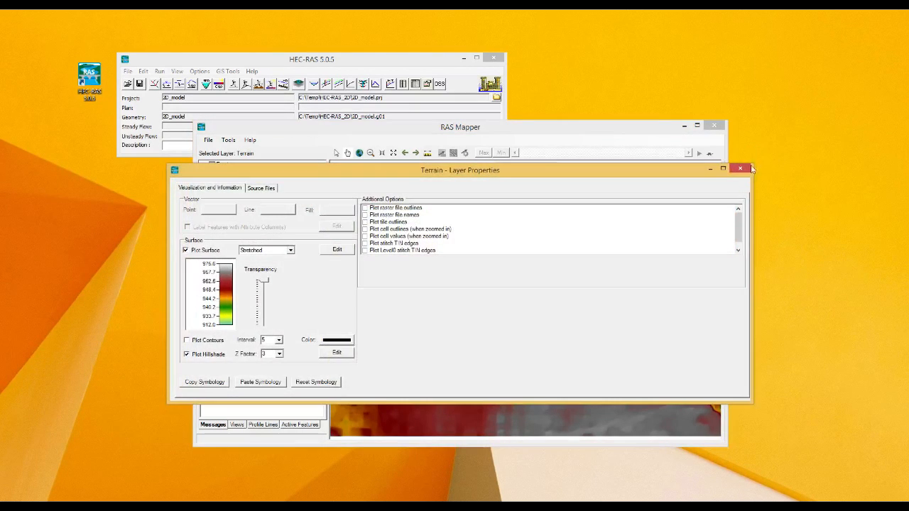
{"action": "left_click", "coordinate": [740, 168]}
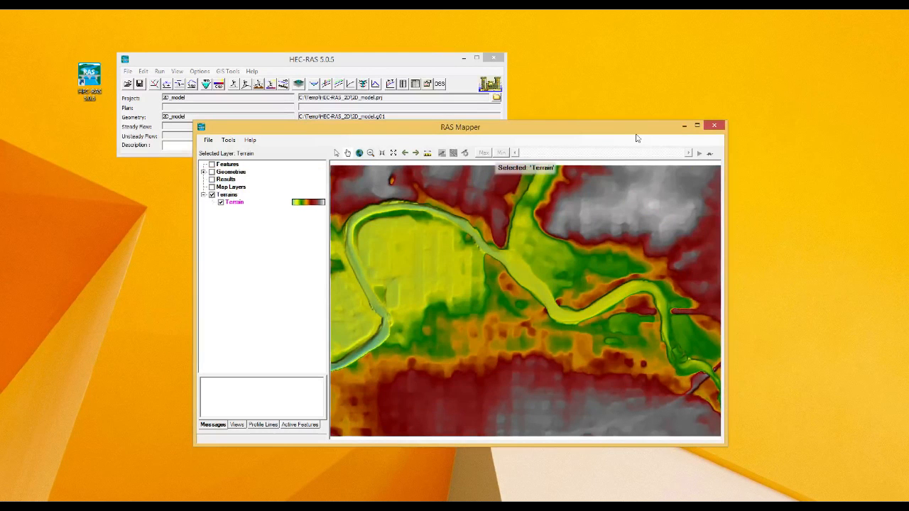